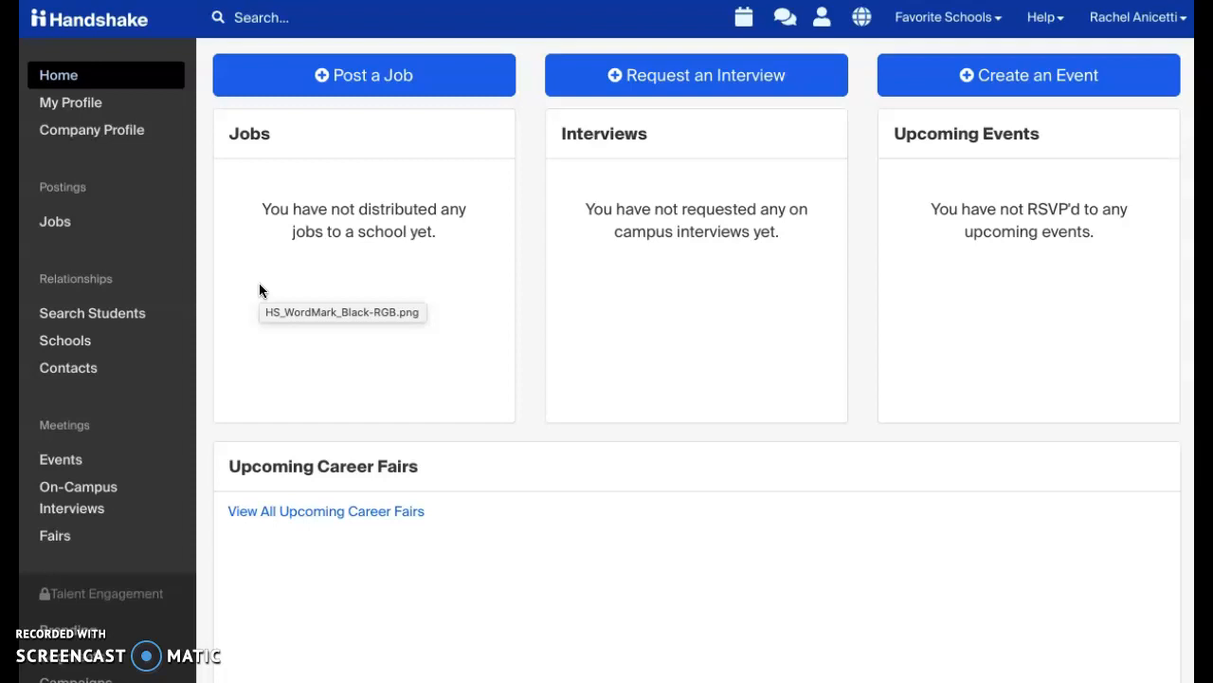
# - Start a new job posting that students apply to in Handshake, with the job title "Student Ambassador"
pyautogui.click(326, 82)
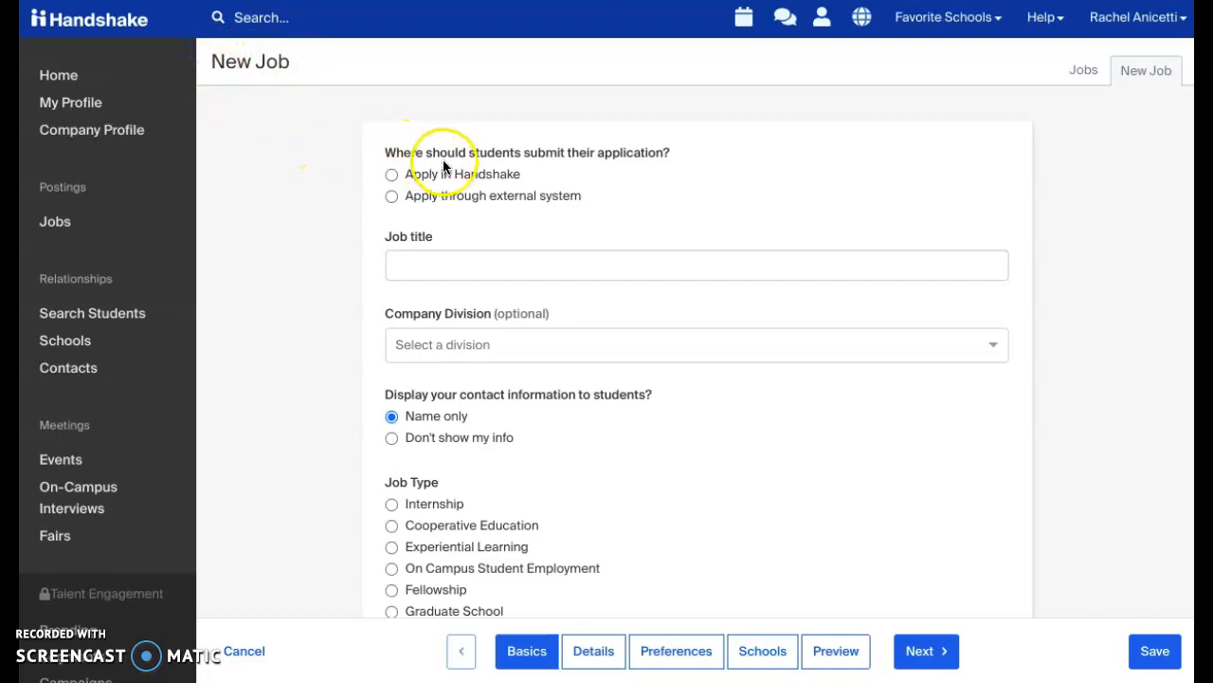
pyautogui.click(391, 177)
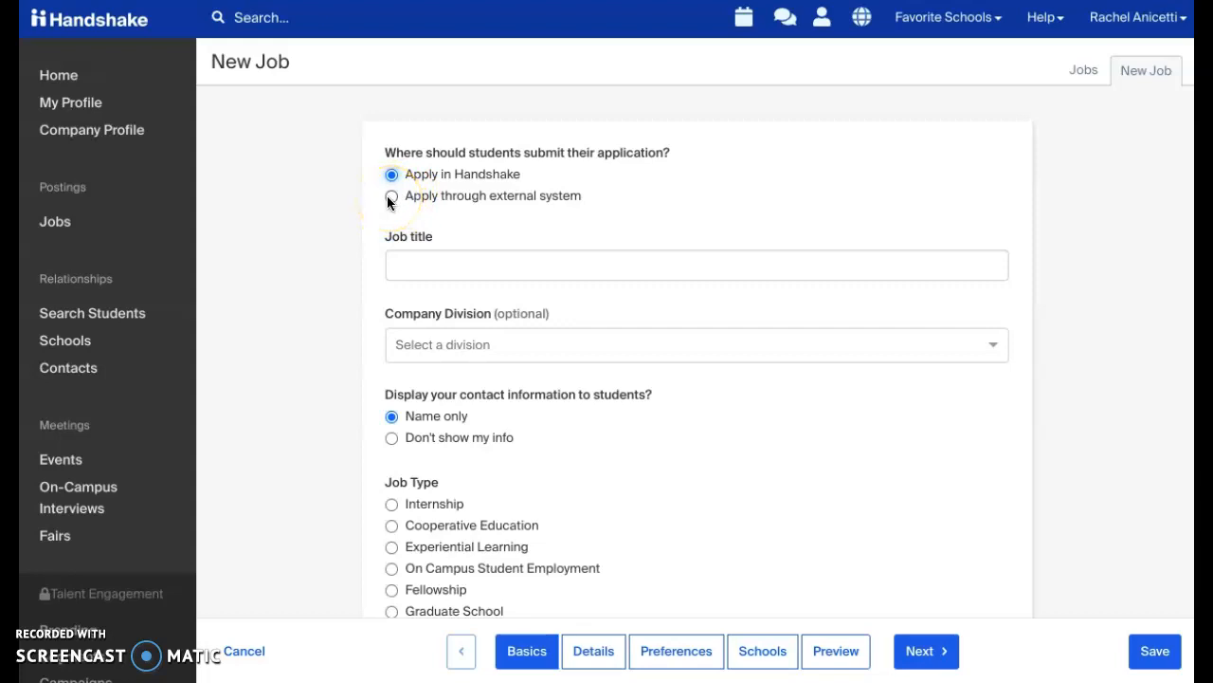
pyautogui.click(401, 262)
pyautogui.write('student')
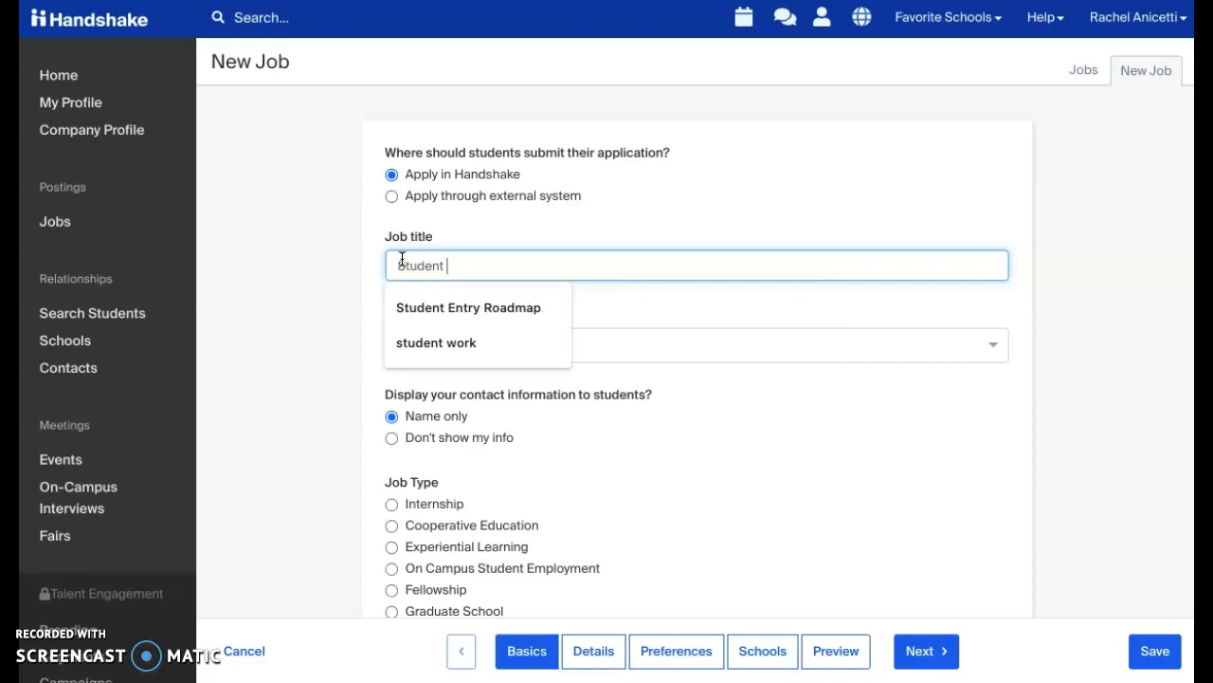
pyautogui.write(' Am')
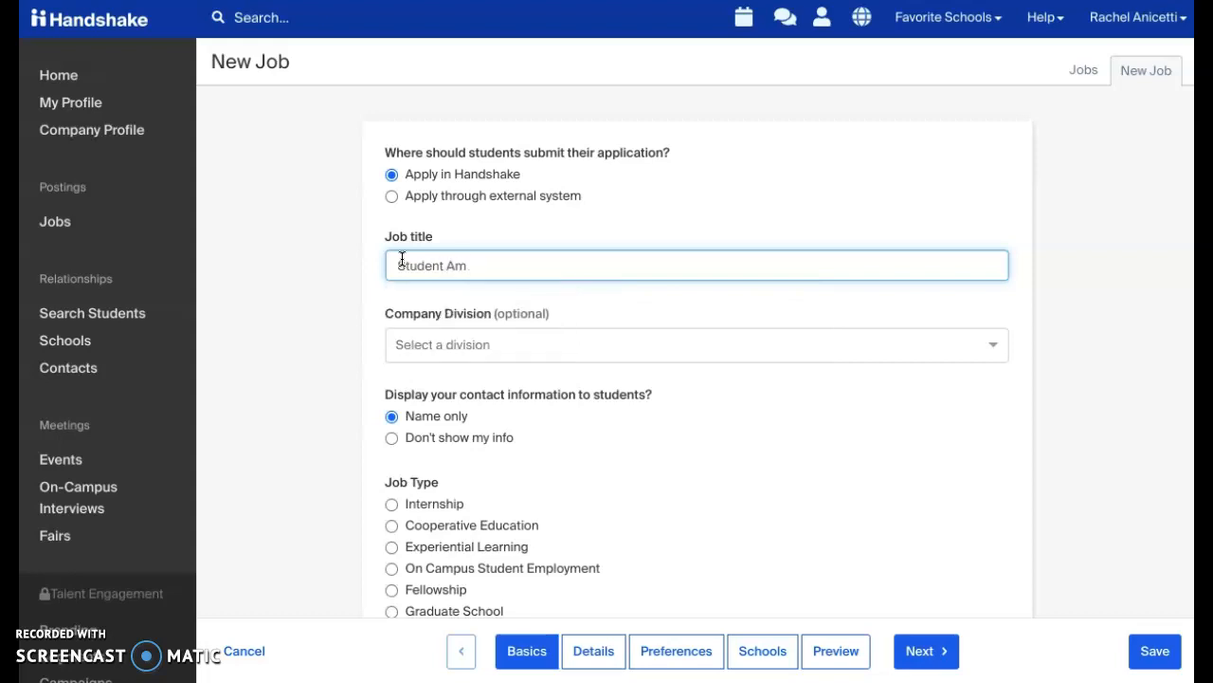
pyautogui.write('bassador')
# - Set the company division of the job to Transfer & Career Services
pyautogui.click(468, 351)
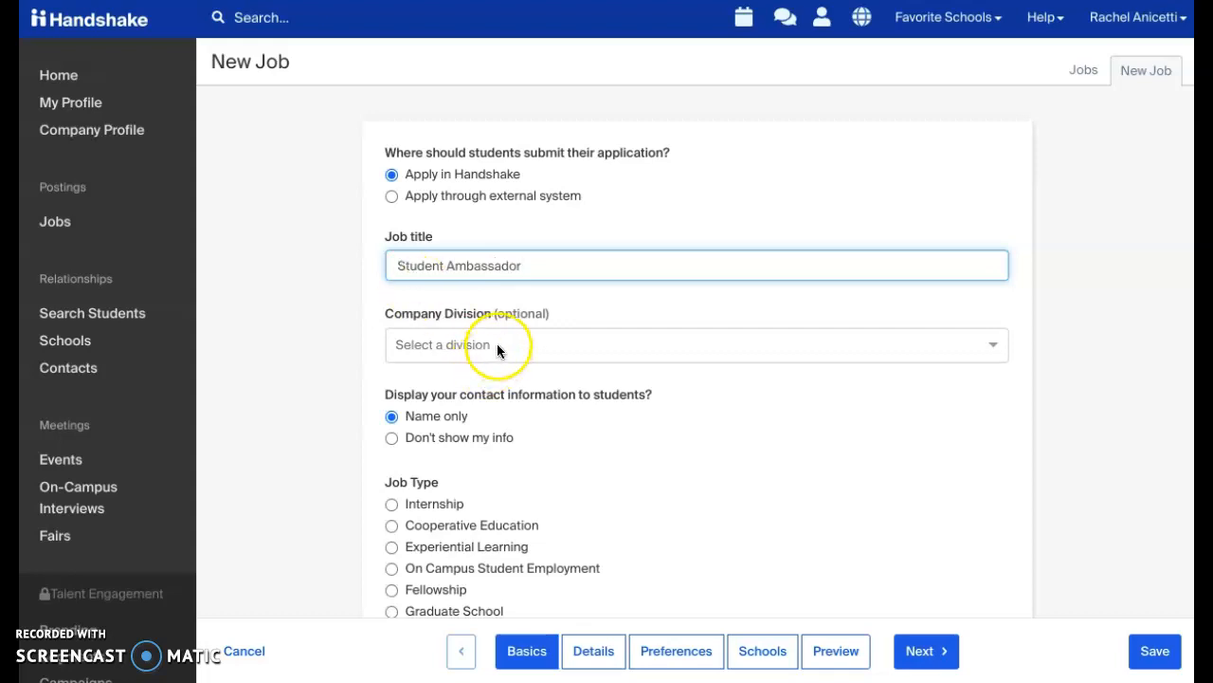
pyautogui.scroll(-5, 497, 350)
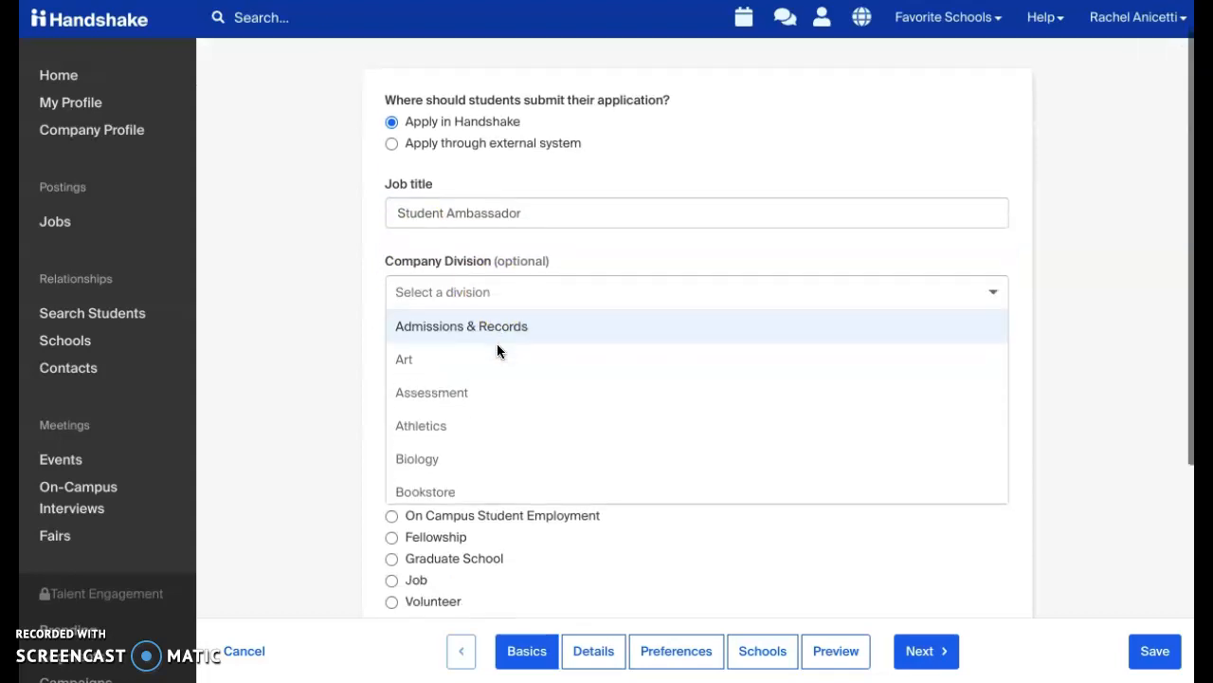
pyautogui.scroll(-7, 554, 354)
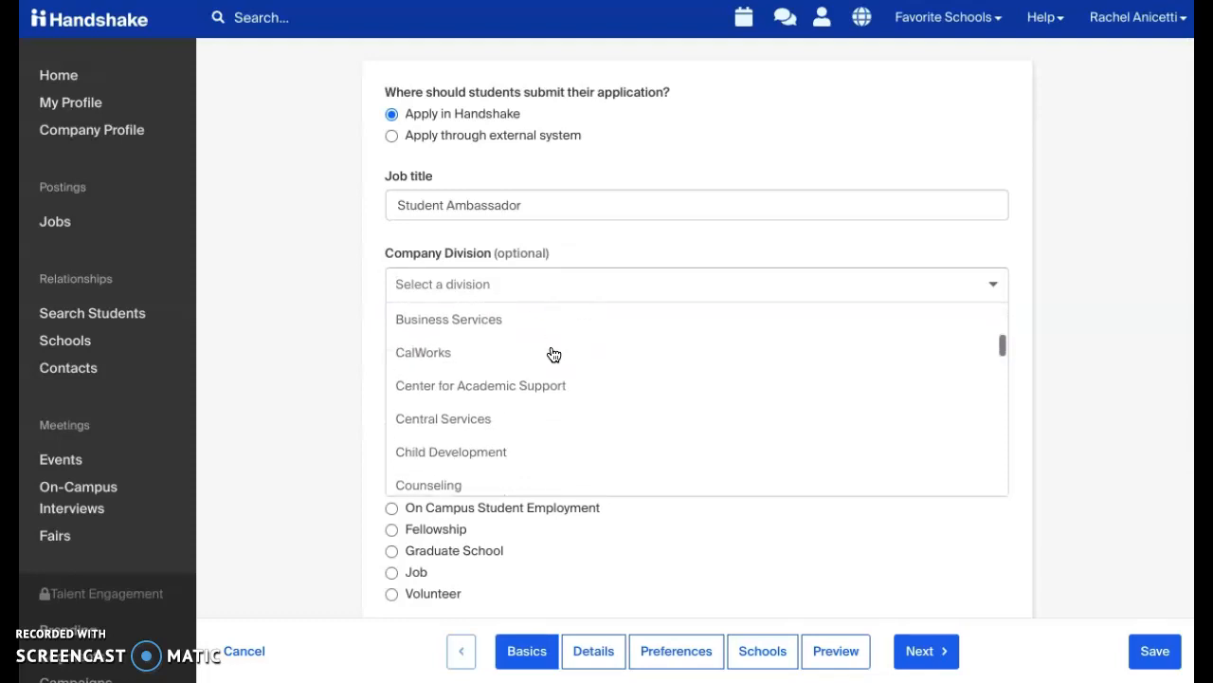
pyautogui.scroll(-8, 554, 354)
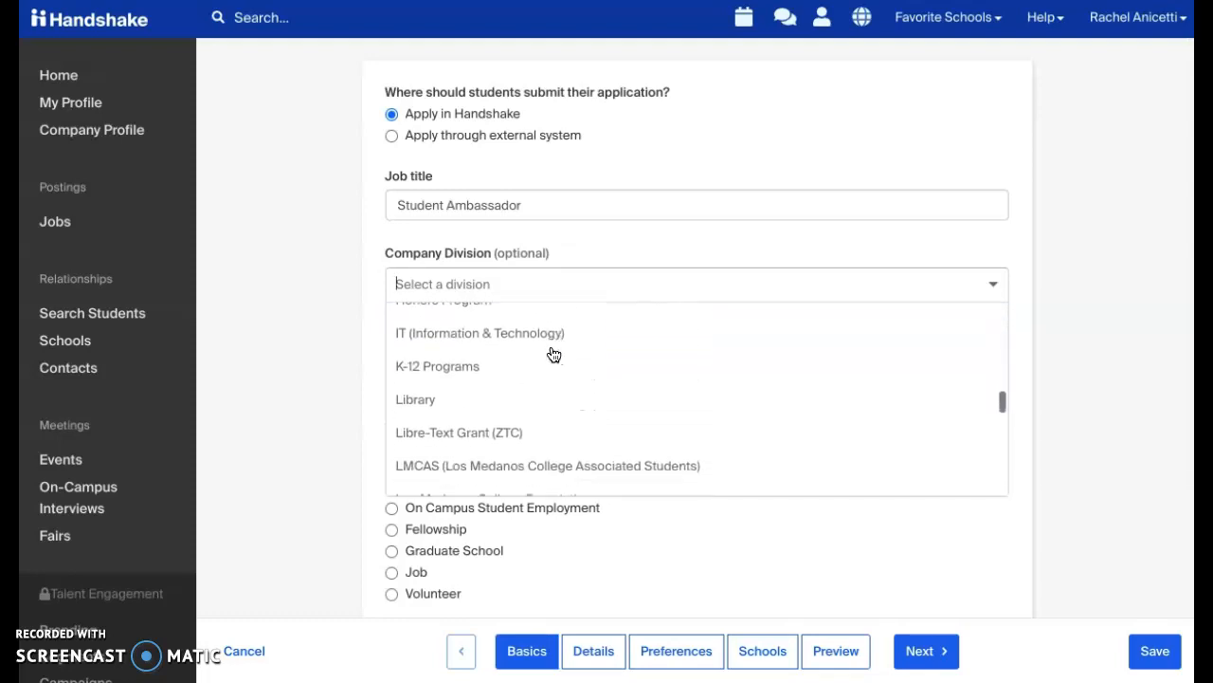
pyautogui.scroll(-6, 554, 354)
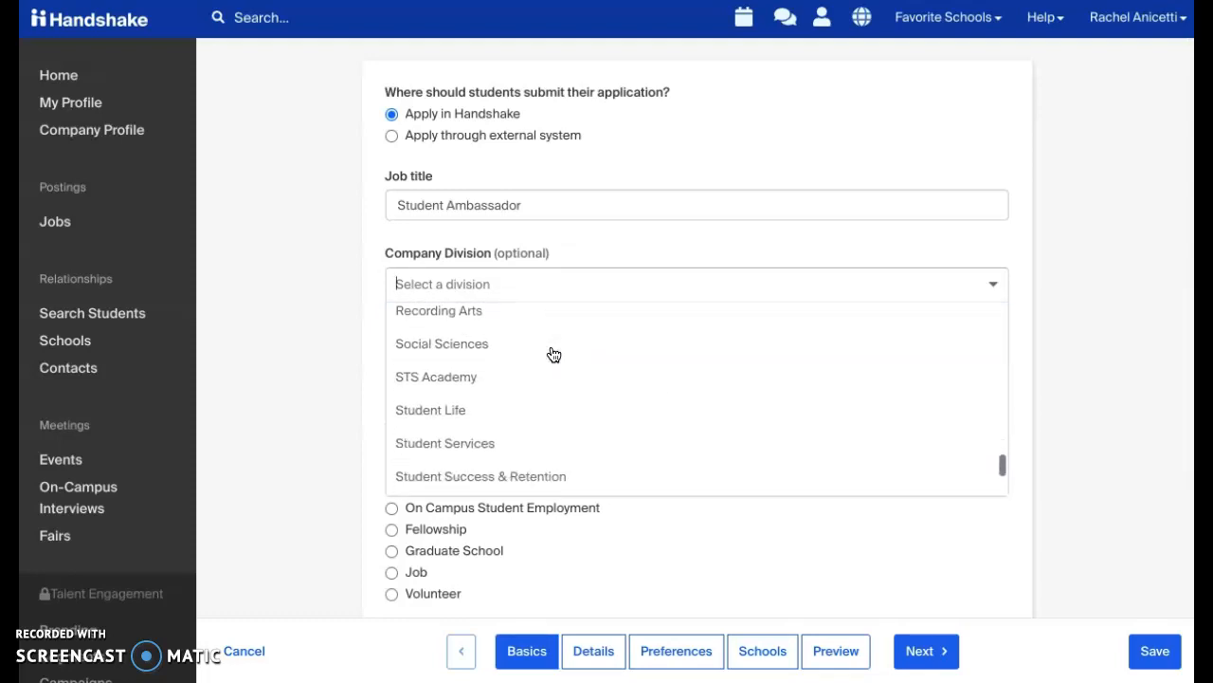
pyautogui.click(547, 415)
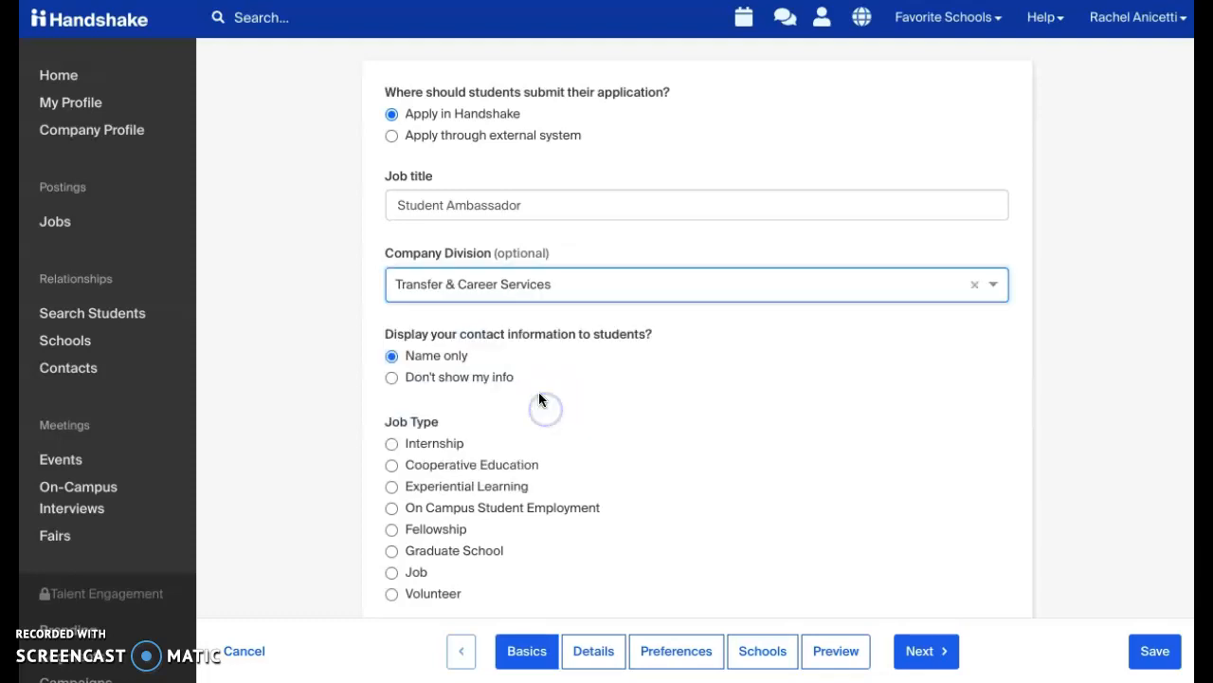
# - Display only the contact's name to students and classify the job as part-time On Campus Student Employment
pyautogui.click(396, 355)
pyautogui.scroll(-3, 422, 370)
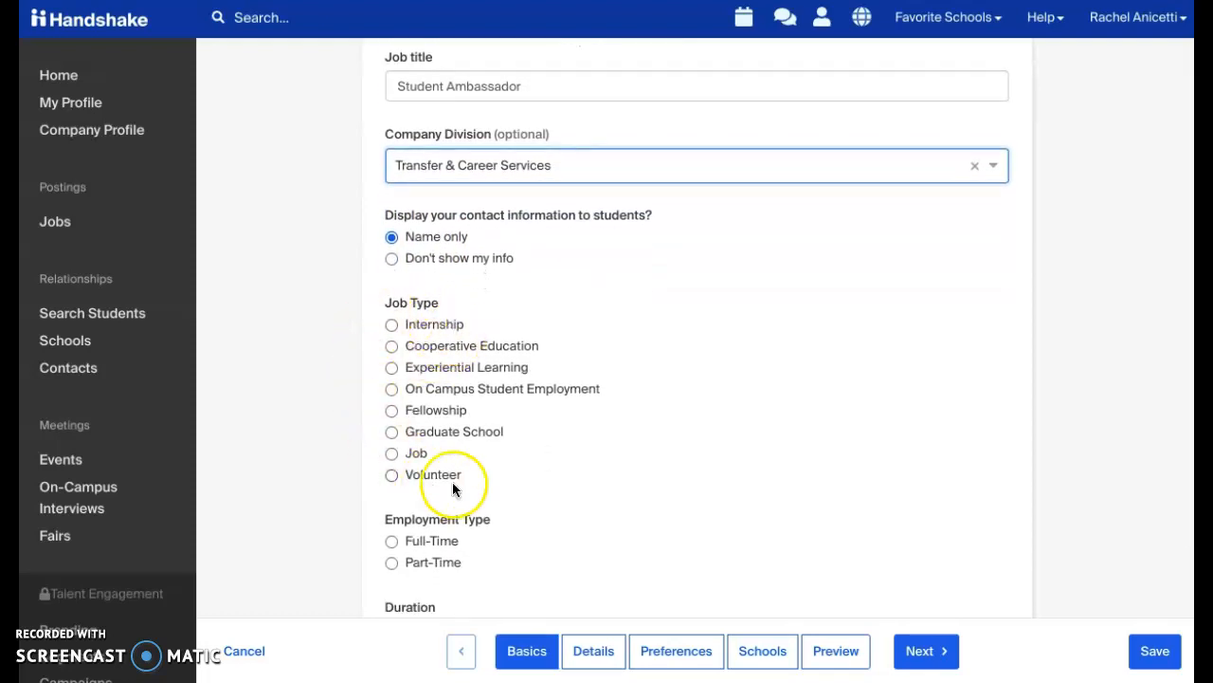
pyautogui.click(418, 390)
pyautogui.scroll(-3, 420, 394)
pyautogui.click(430, 349)
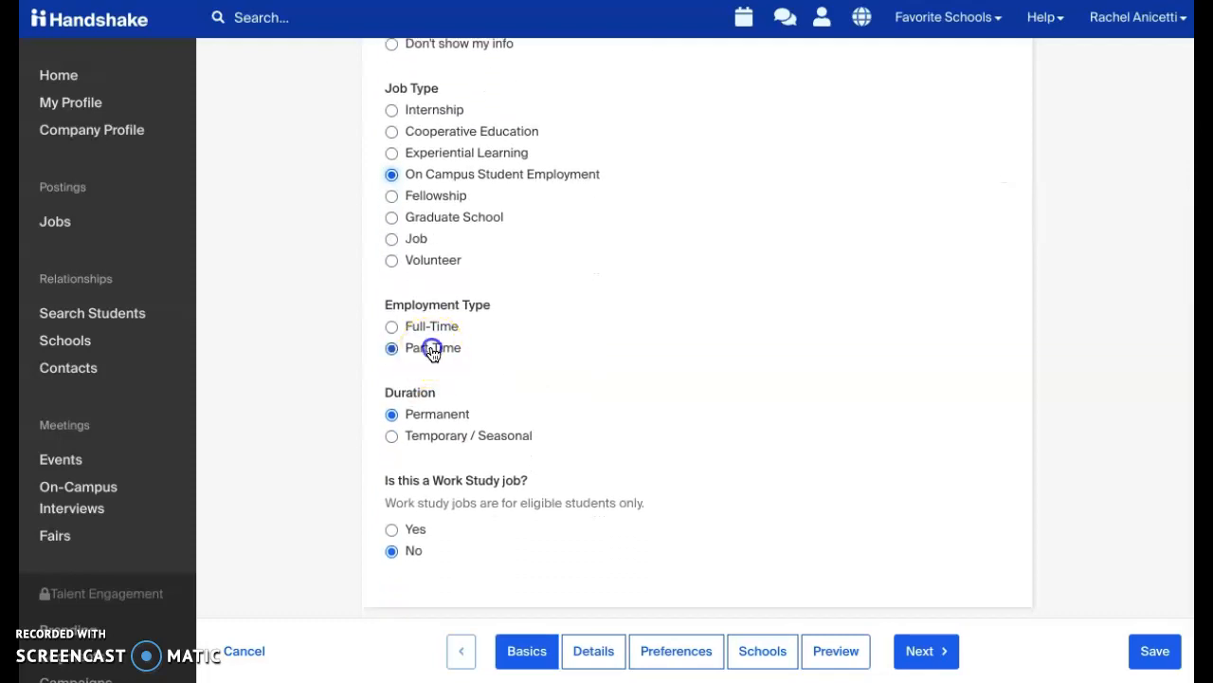
# - Make the job's duration Temporary / Seasonal, starting 2021-02-24 and ending 2021-04-24
pyautogui.click(436, 436)
pyautogui.scroll(-1, 445, 484)
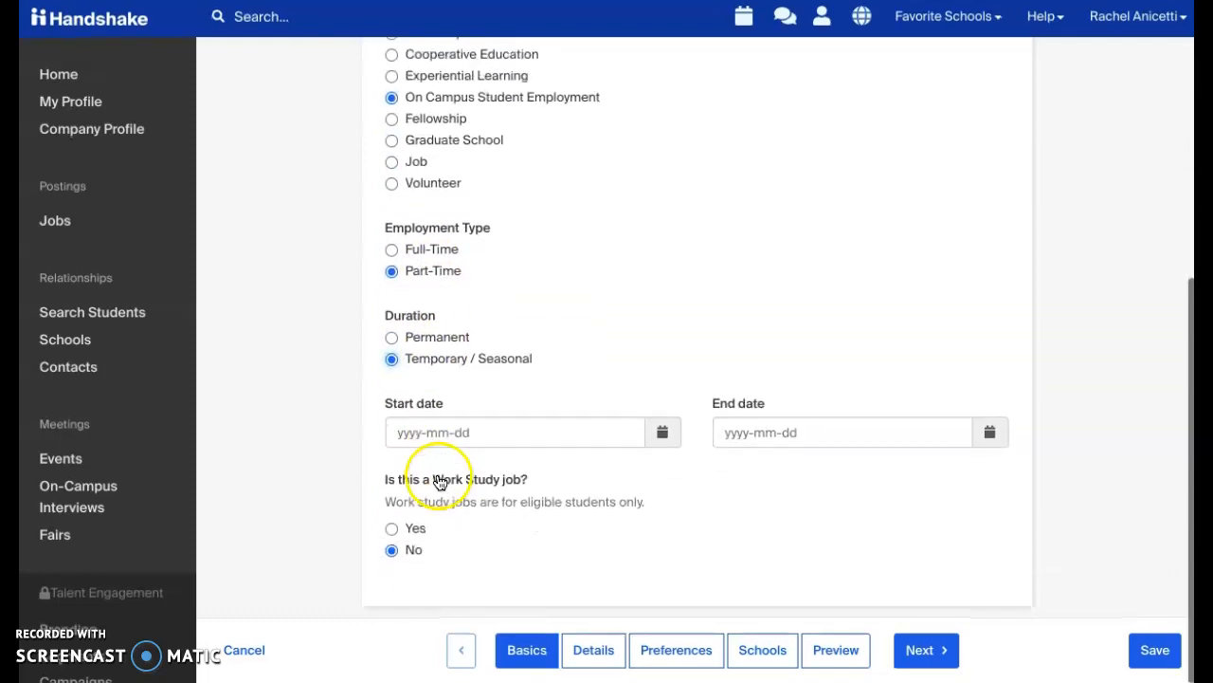
pyautogui.click(663, 434)
pyautogui.click(748, 604)
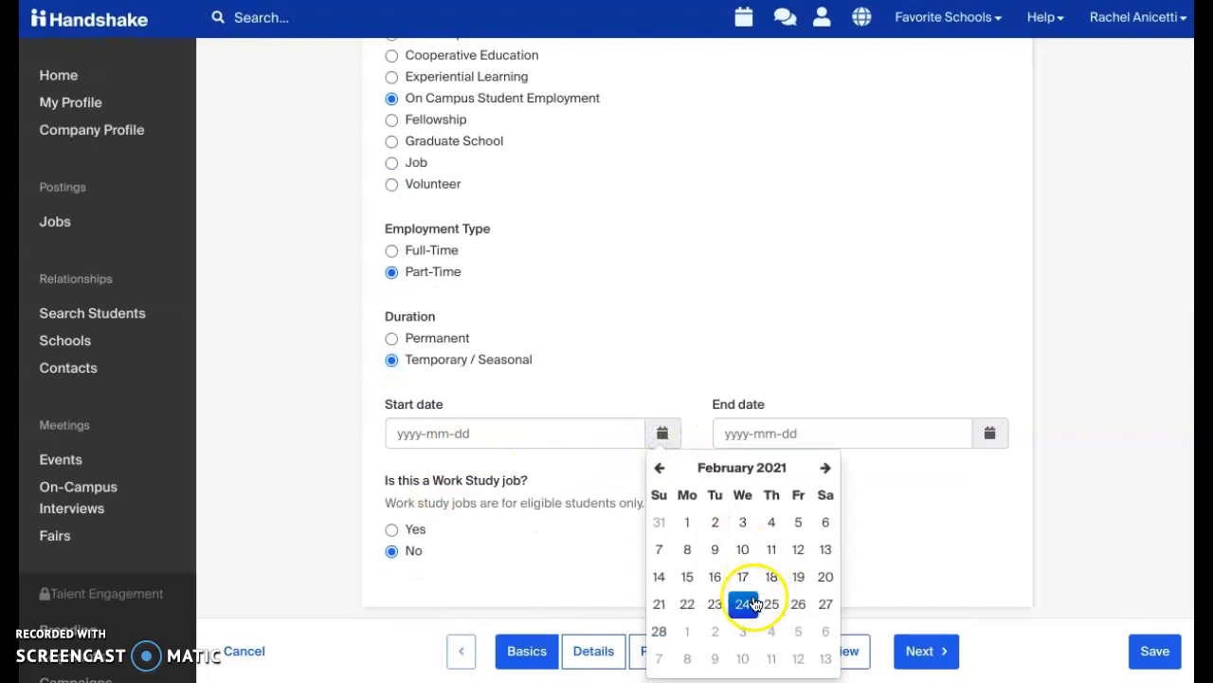
pyautogui.click(989, 434)
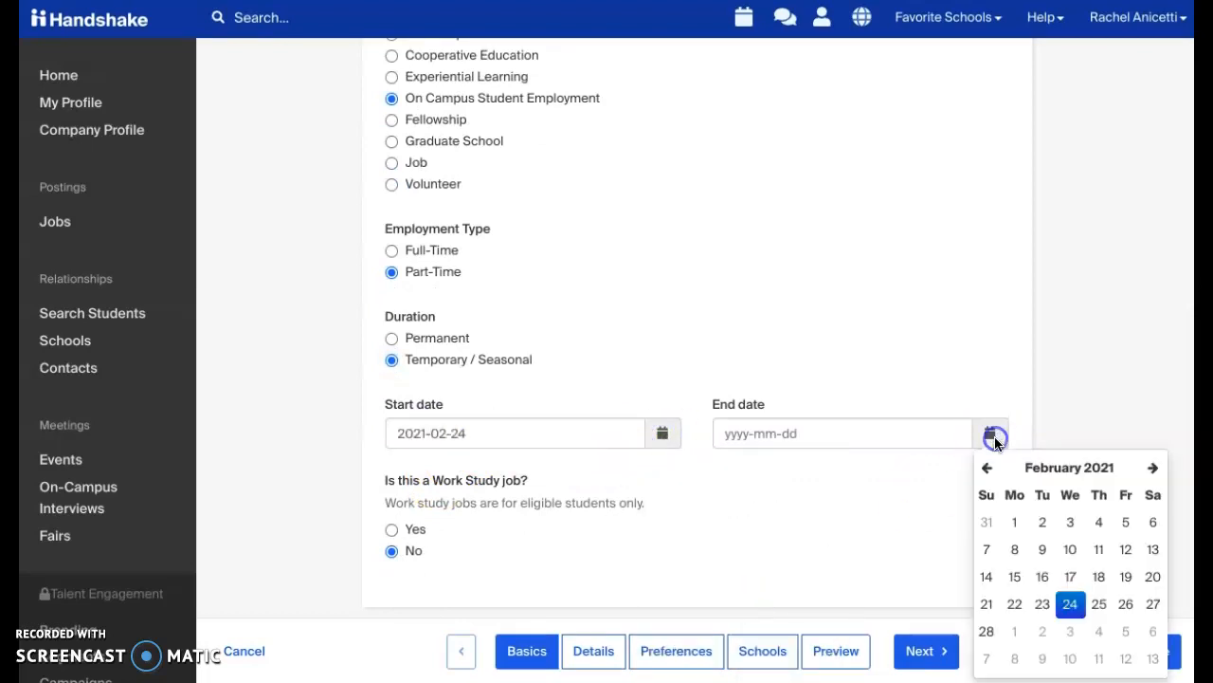
pyautogui.click(1153, 467)
pyautogui.click(1154, 467)
pyautogui.click(1151, 603)
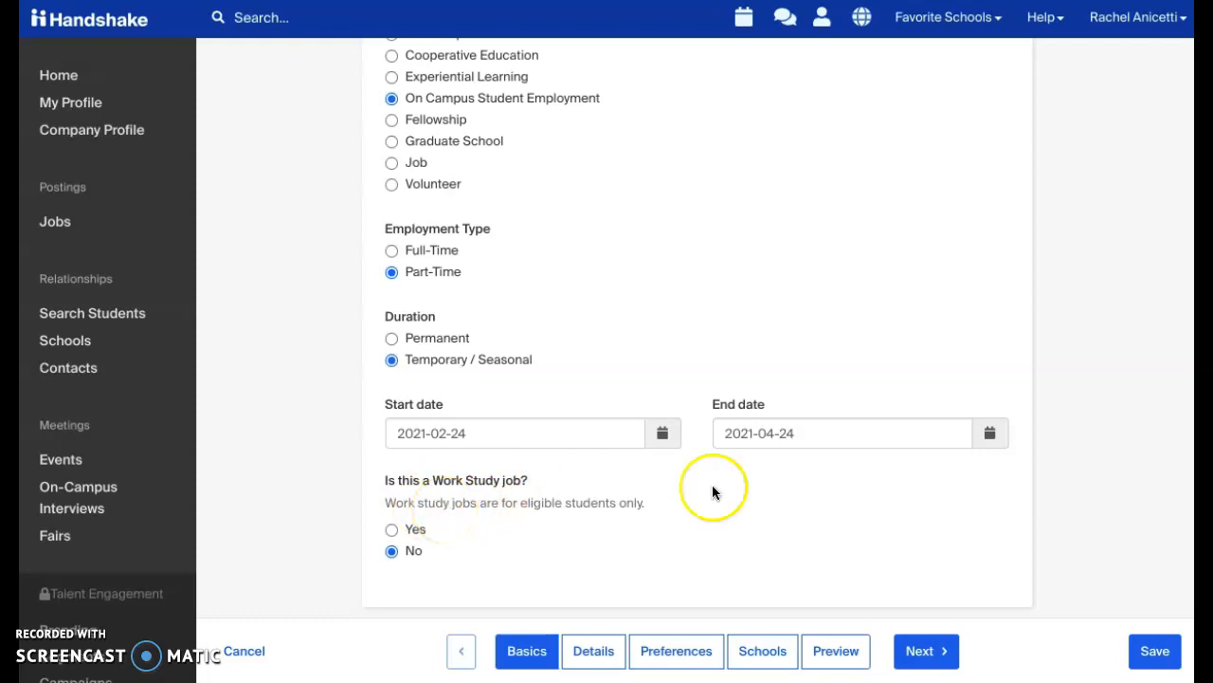
# - Proceed to the job details and enter "test" as the description
pyautogui.click(924, 654)
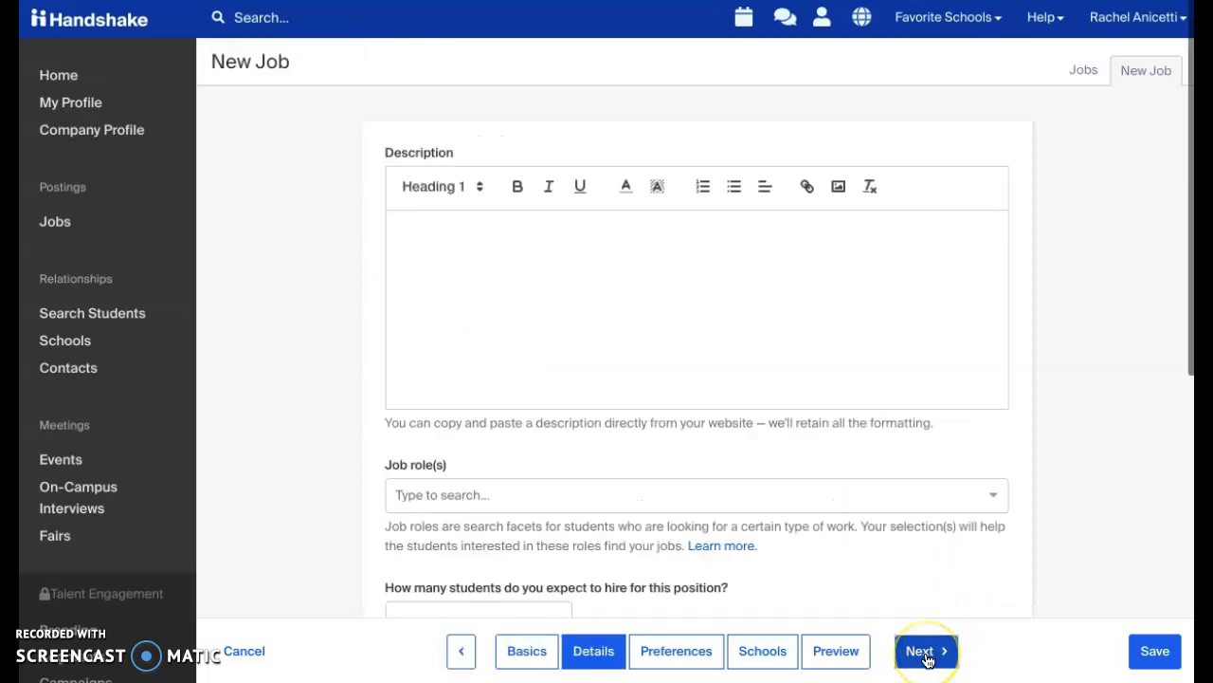
pyautogui.click(604, 265)
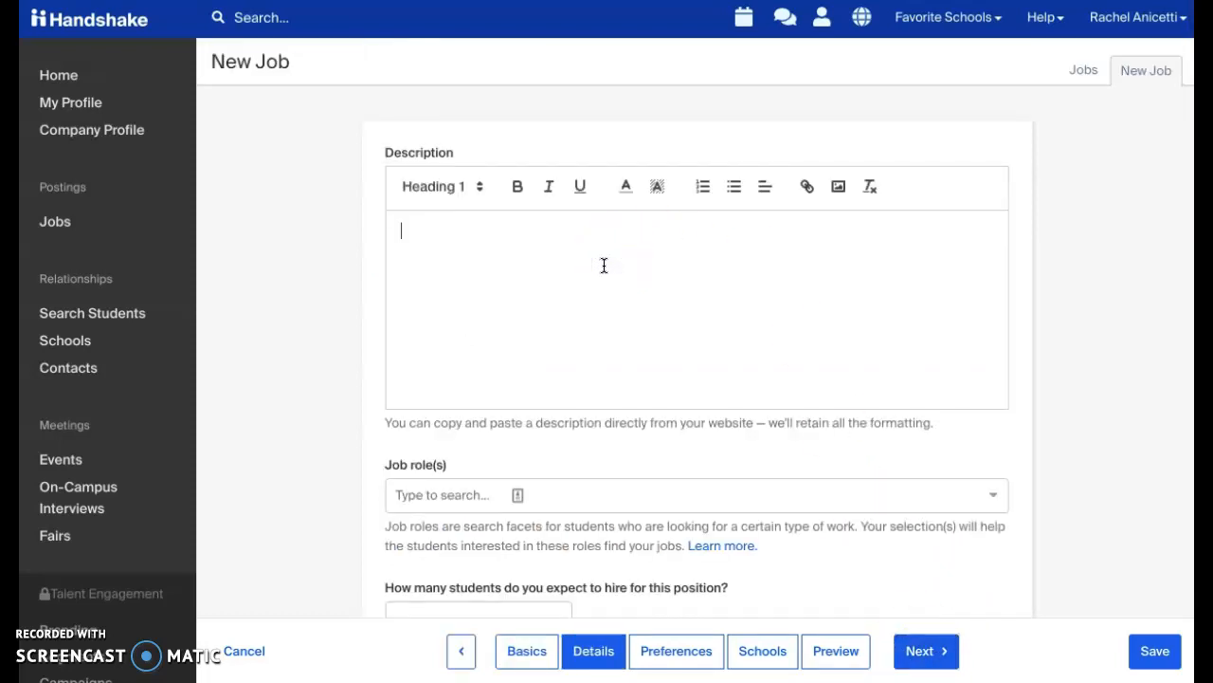
pyautogui.write('test')
pyautogui.click(601, 311)
# - Search the job roles for "tutor" and add Tutors as the job role
pyautogui.scroll(-2, 601, 311)
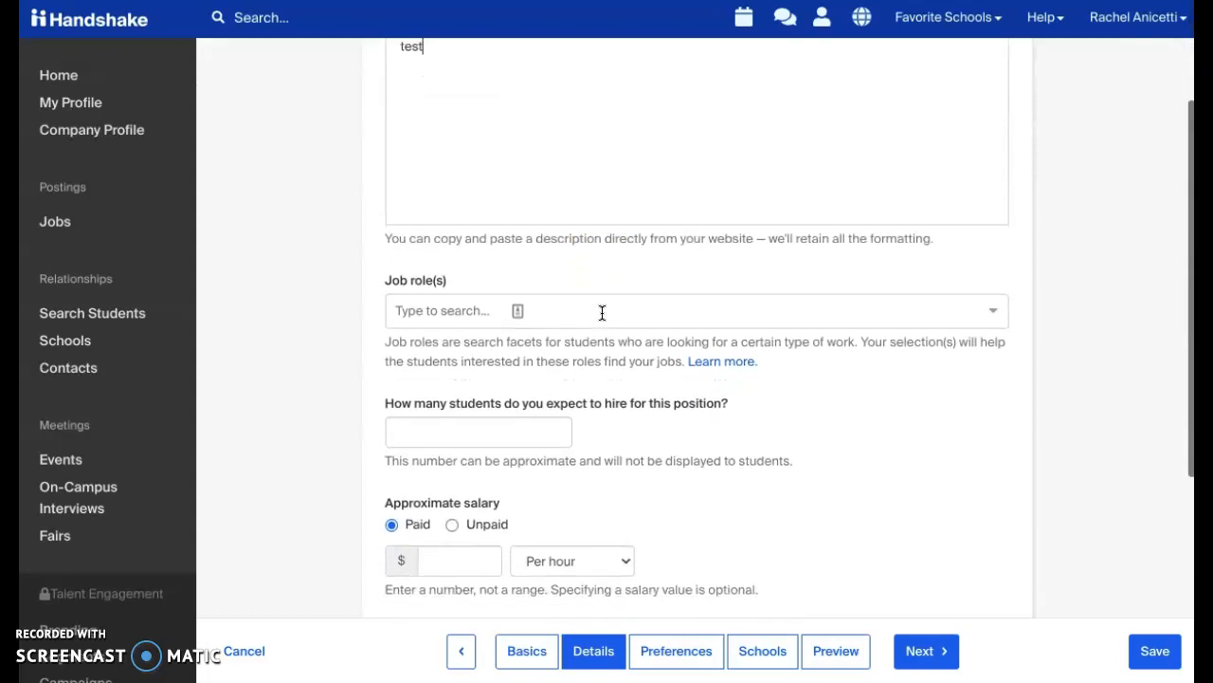
pyautogui.click(452, 300)
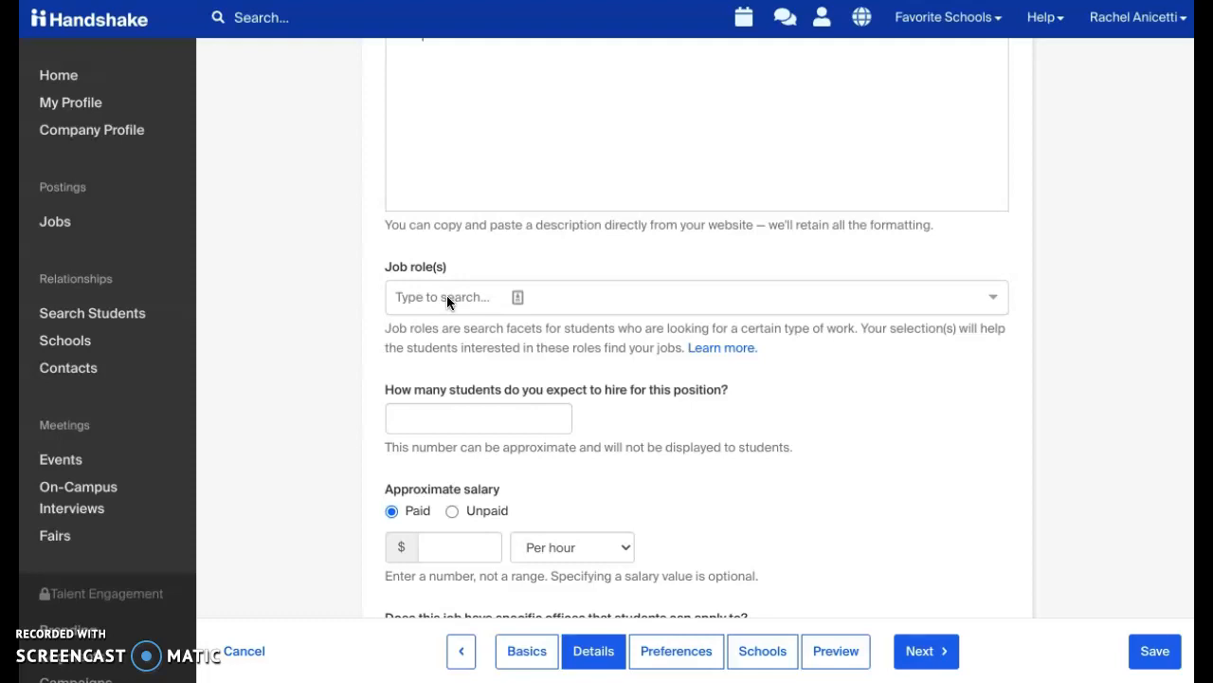
pyautogui.click(447, 296)
pyautogui.write('tutor')
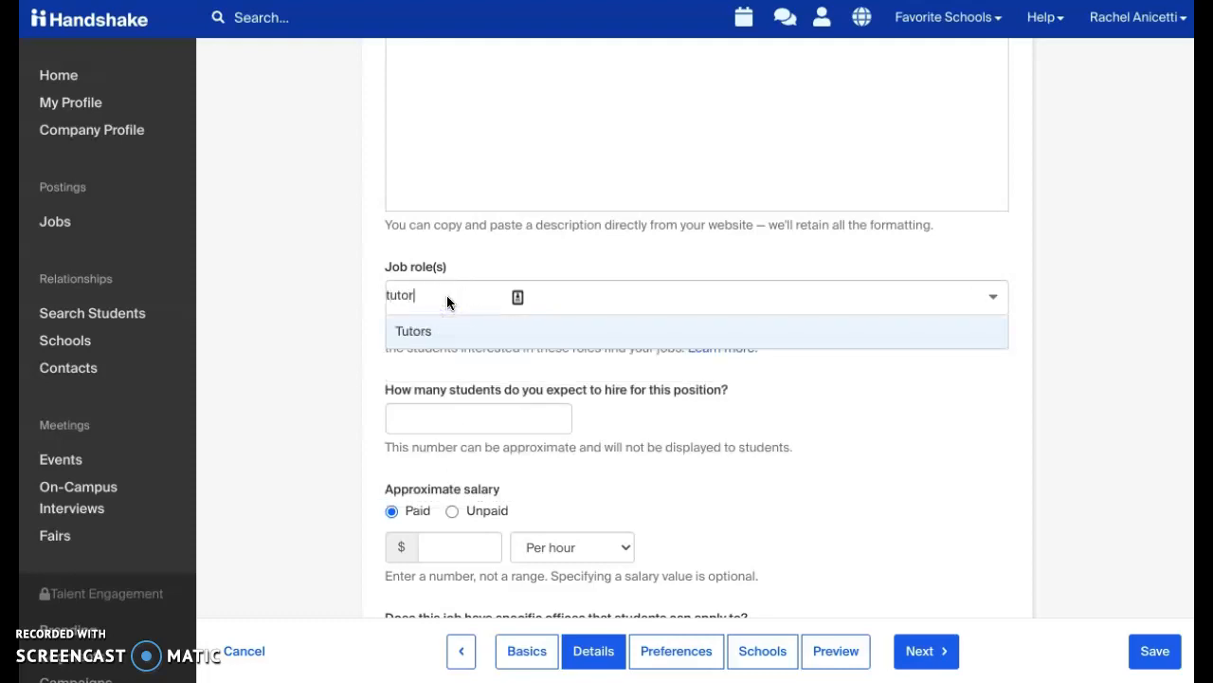
pyautogui.click(436, 331)
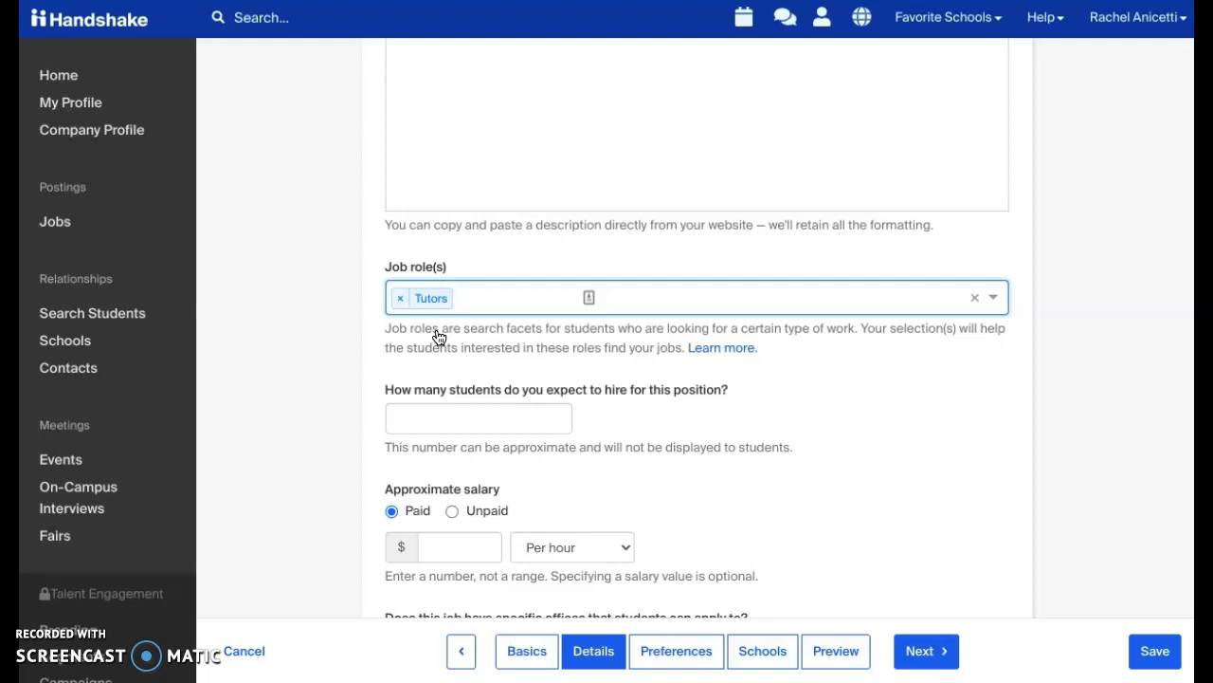
# - Set the expected number of student hires to 2 and the approximate salary to $14.00 per hour
pyautogui.scroll(-1, 438, 338)
pyautogui.click(437, 329)
pyautogui.write('2')
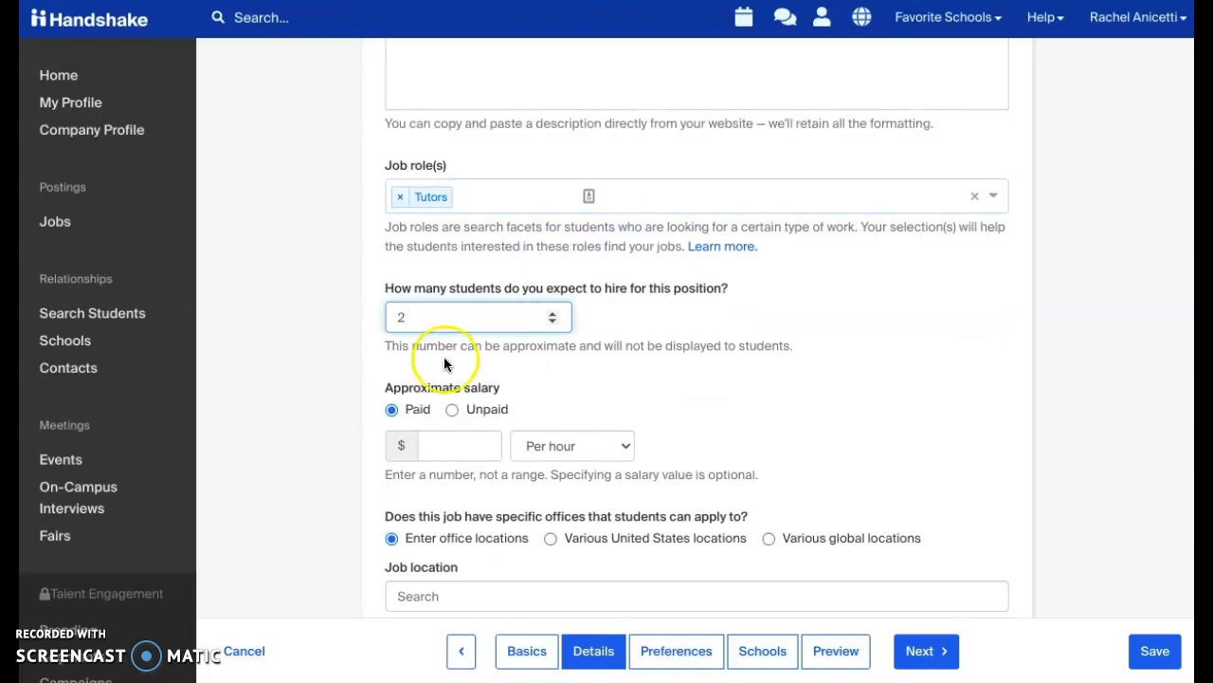
pyautogui.scroll(-1, 557, 390)
pyautogui.click(461, 329)
pyautogui.write('14.00')
# - Fill in the job location with the suggested East Leland Road street address and allow remote workers
pyautogui.scroll(-2, 544, 327)
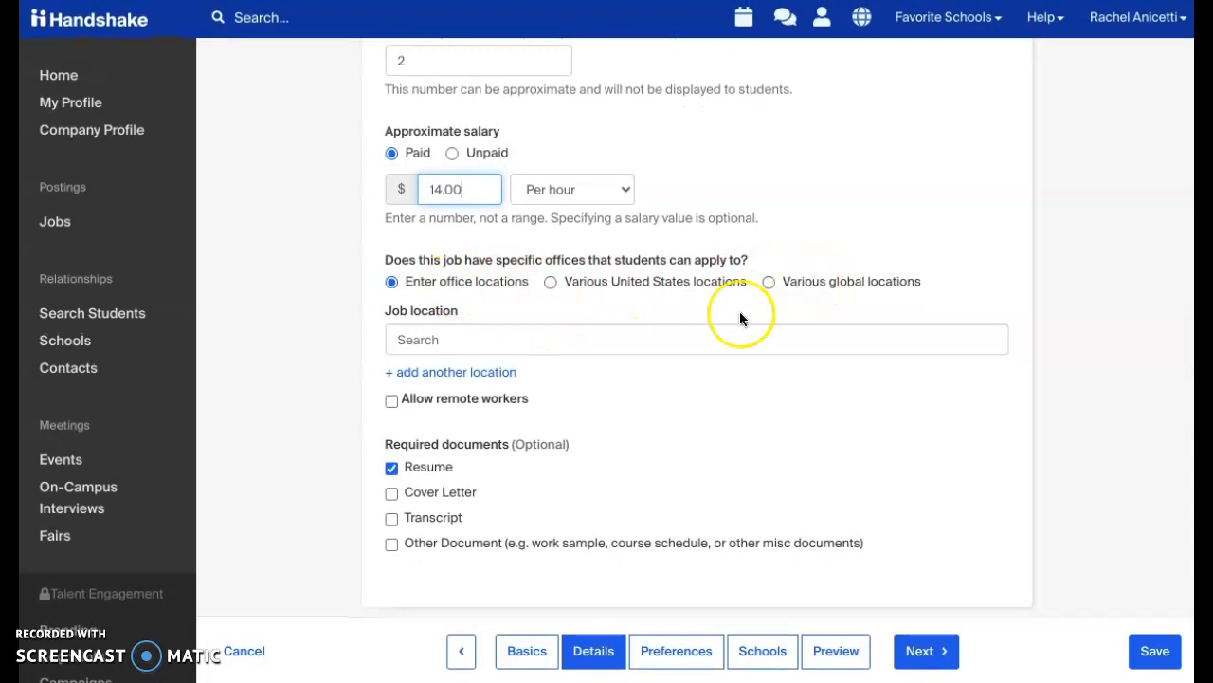
pyautogui.click(694, 342)
pyautogui.write('2700')
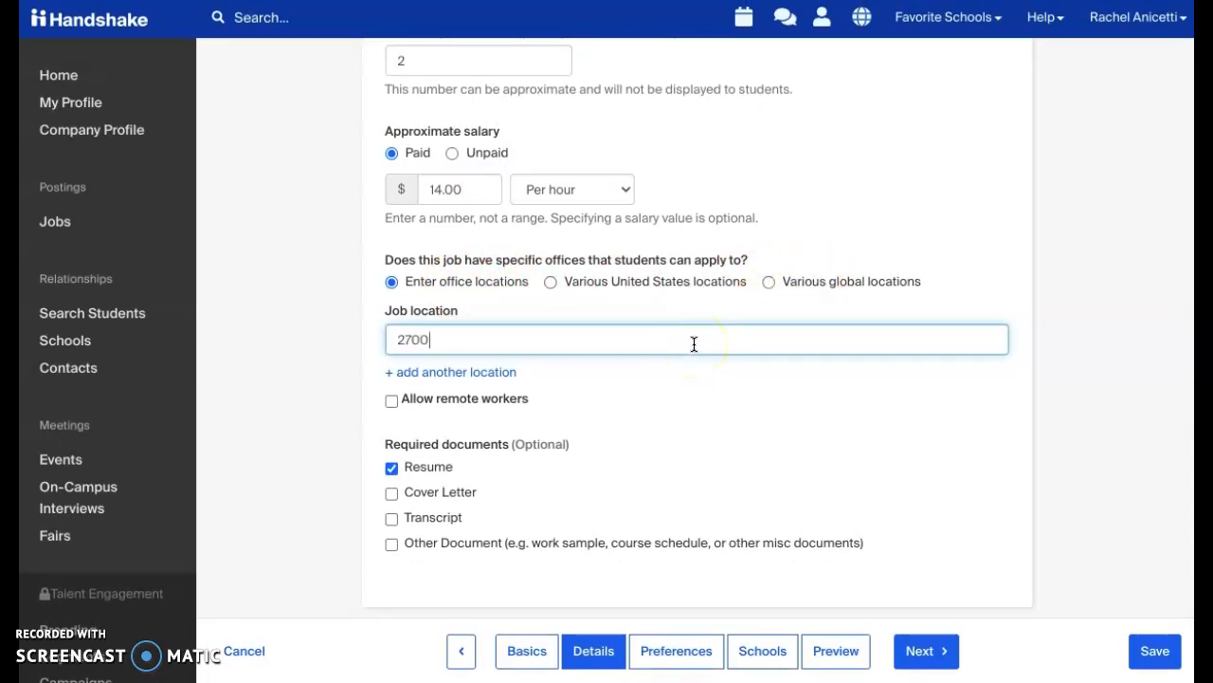
pyautogui.write(' east l')
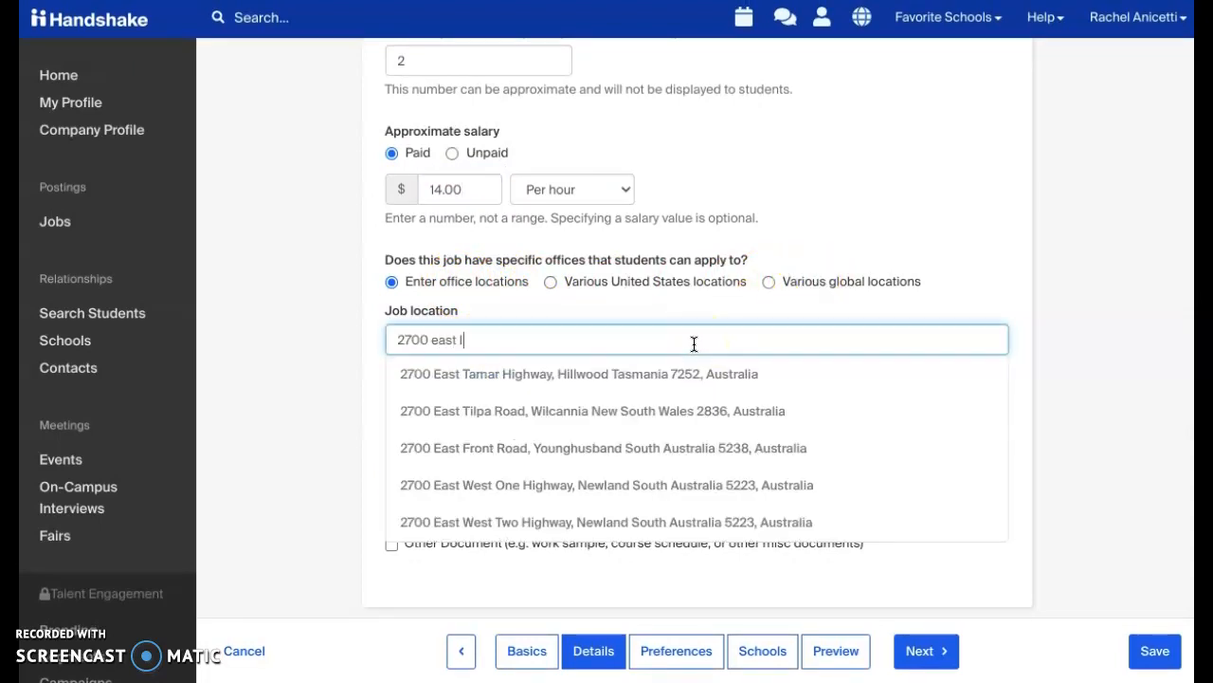
pyautogui.write('ela')
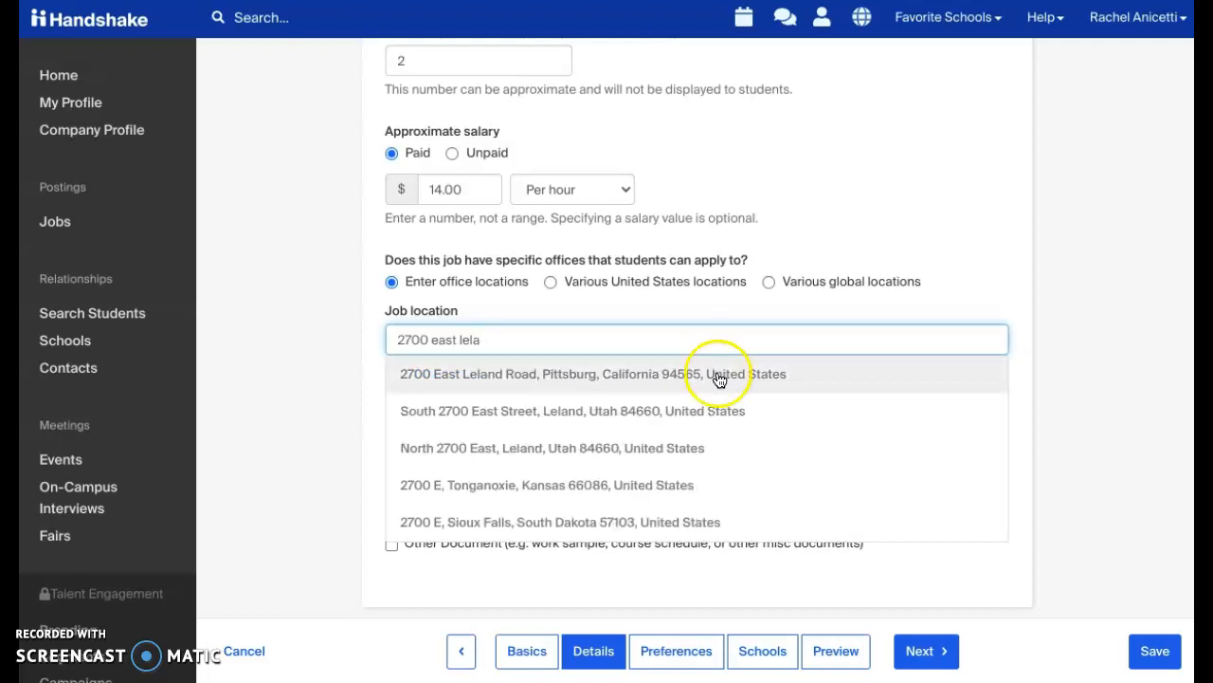
pyautogui.click(717, 376)
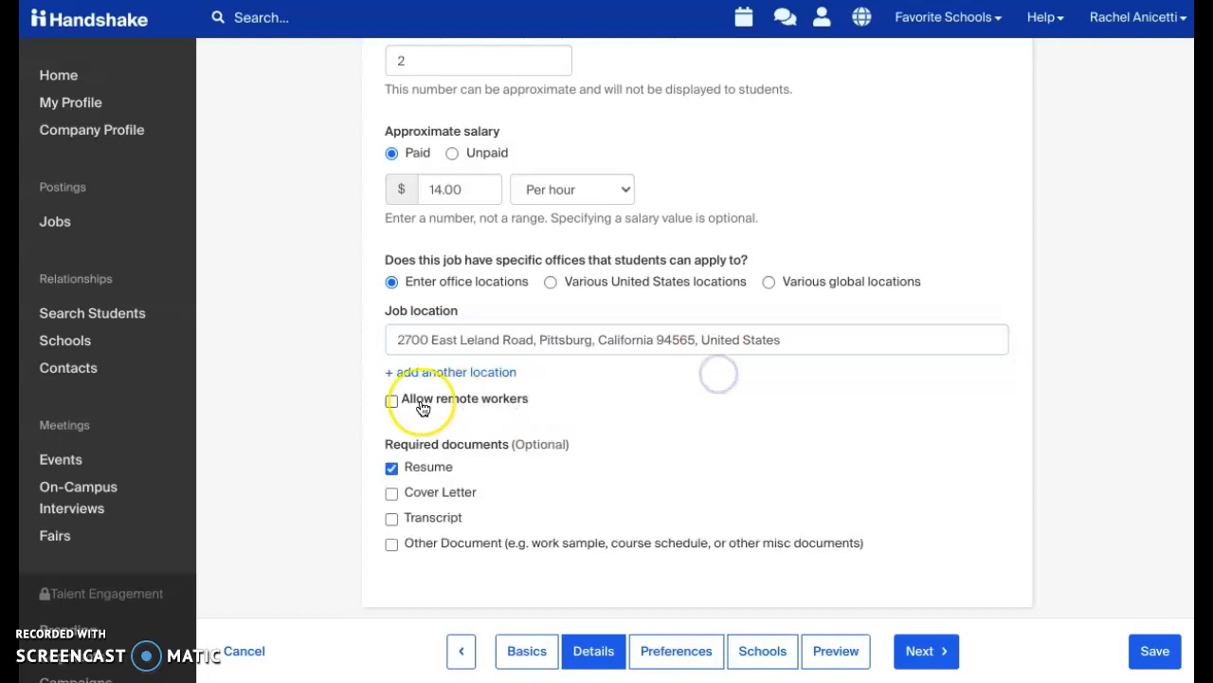
pyautogui.click(390, 402)
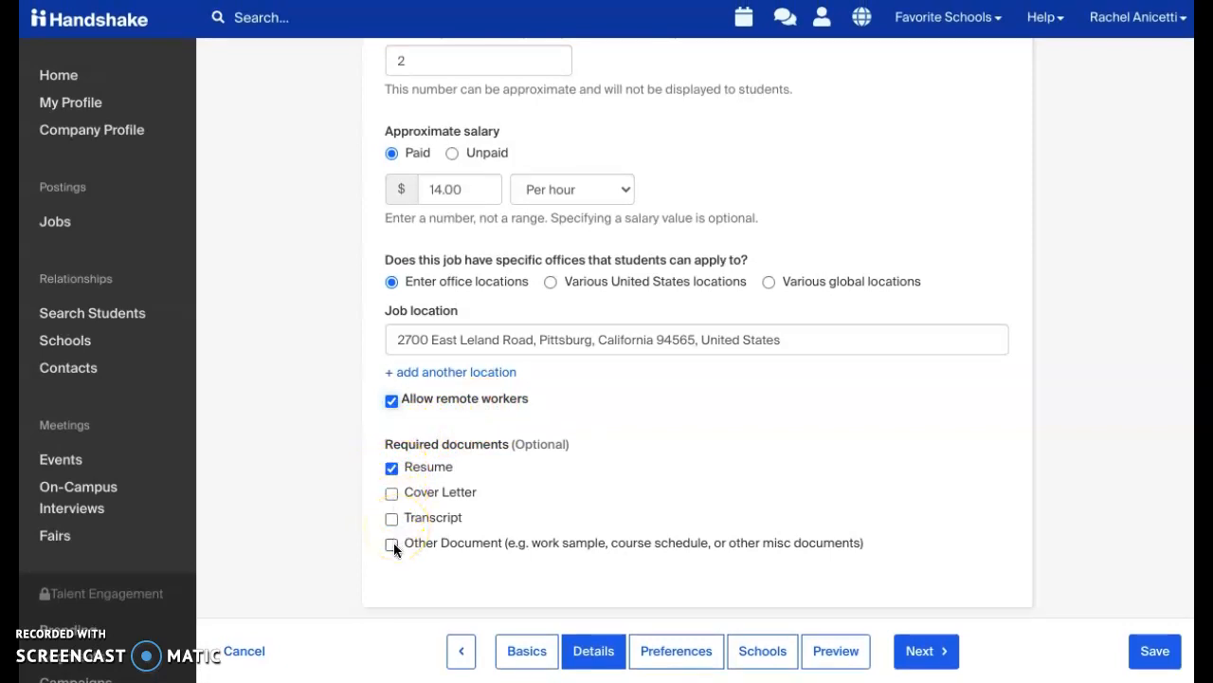
# - Proceed to the job preferences and review the graduation date, school year, GPA, major category and applicant recipient options
pyautogui.click(920, 657)
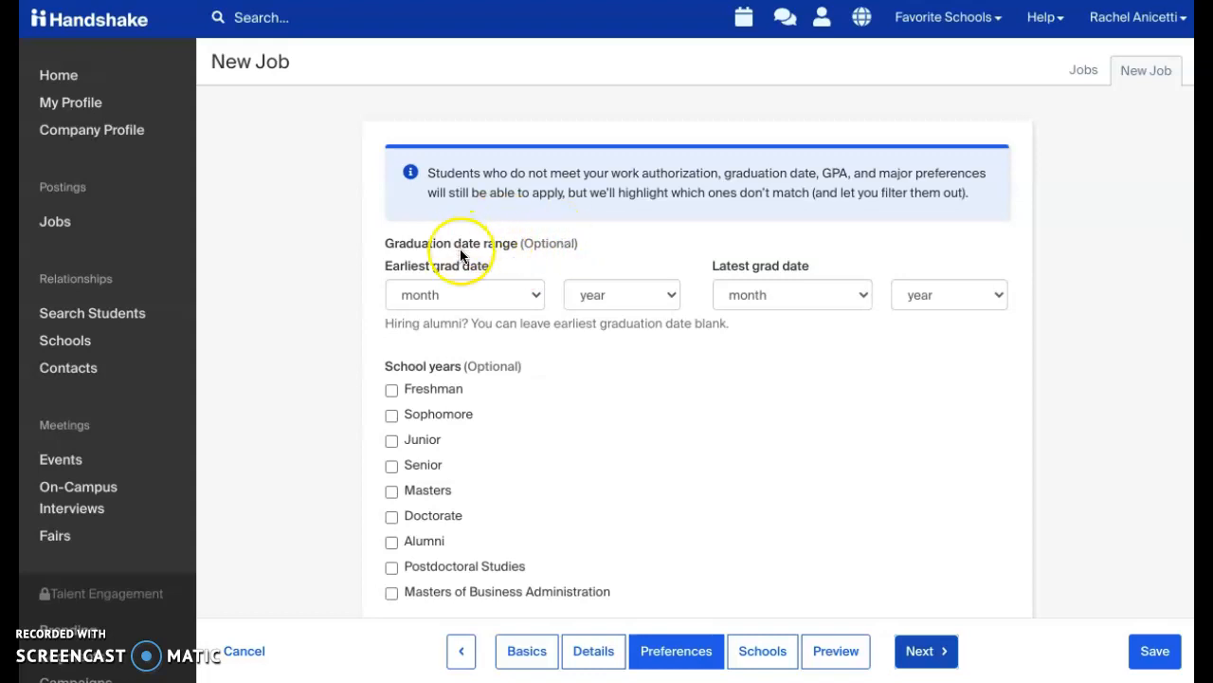
pyautogui.scroll(-3, 479, 257)
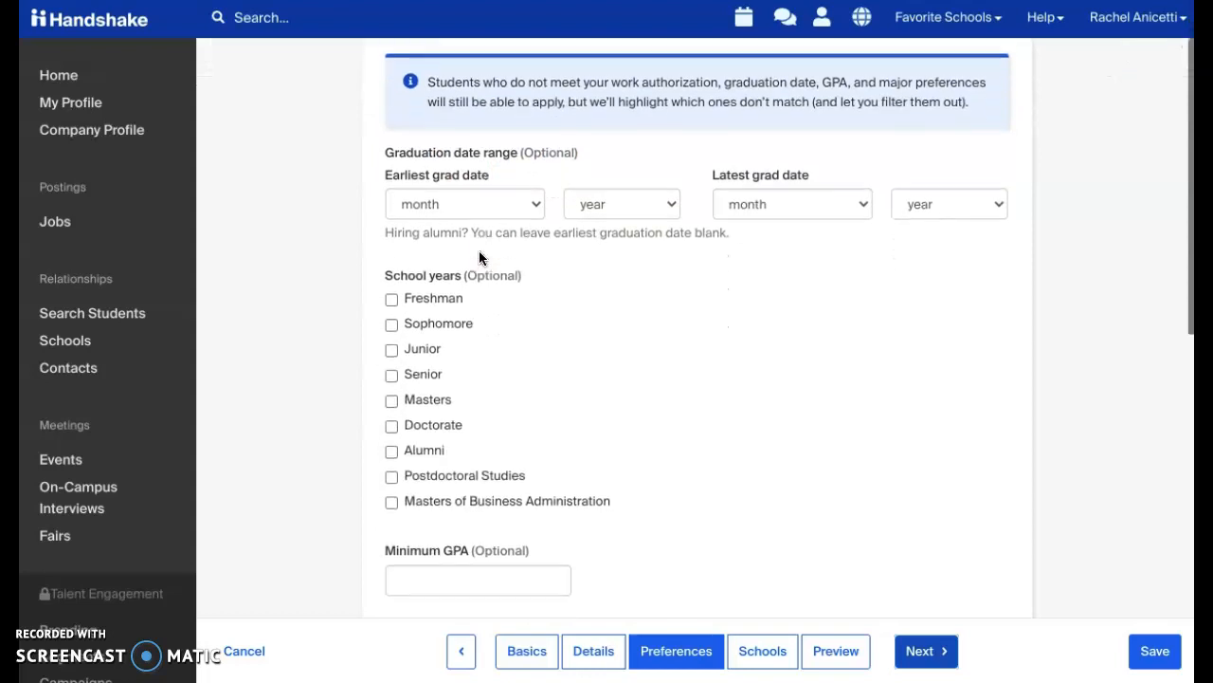
pyautogui.scroll(-5, 480, 256)
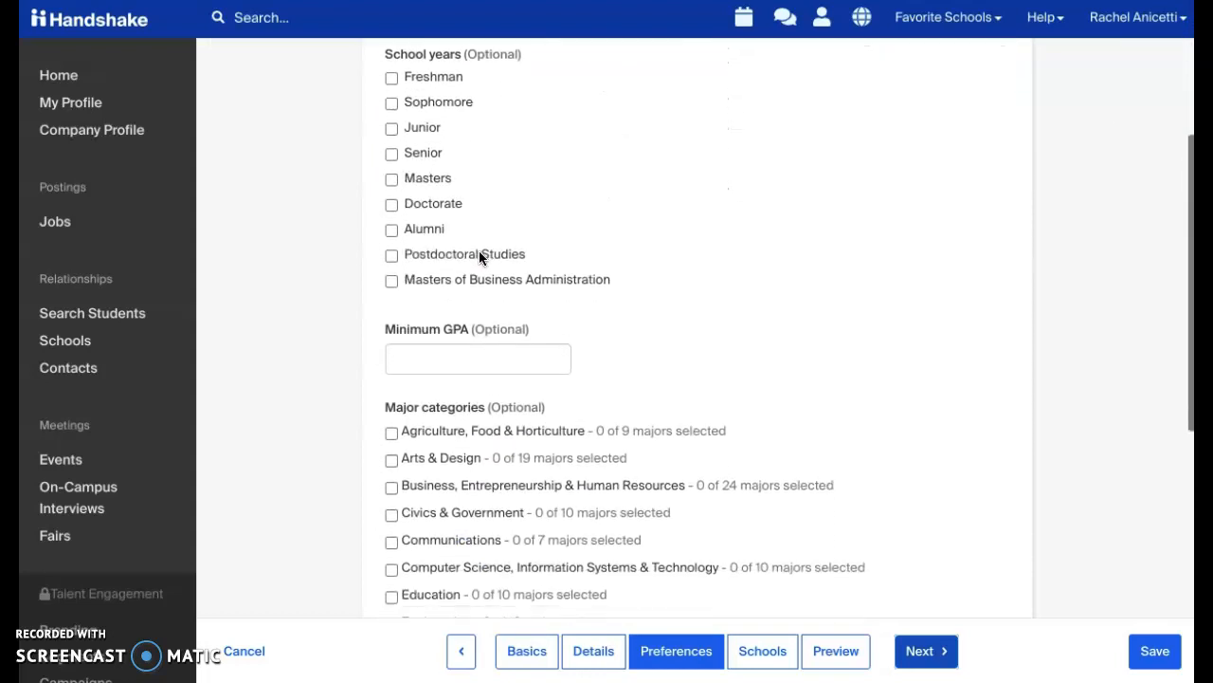
pyautogui.scroll(-1, 479, 252)
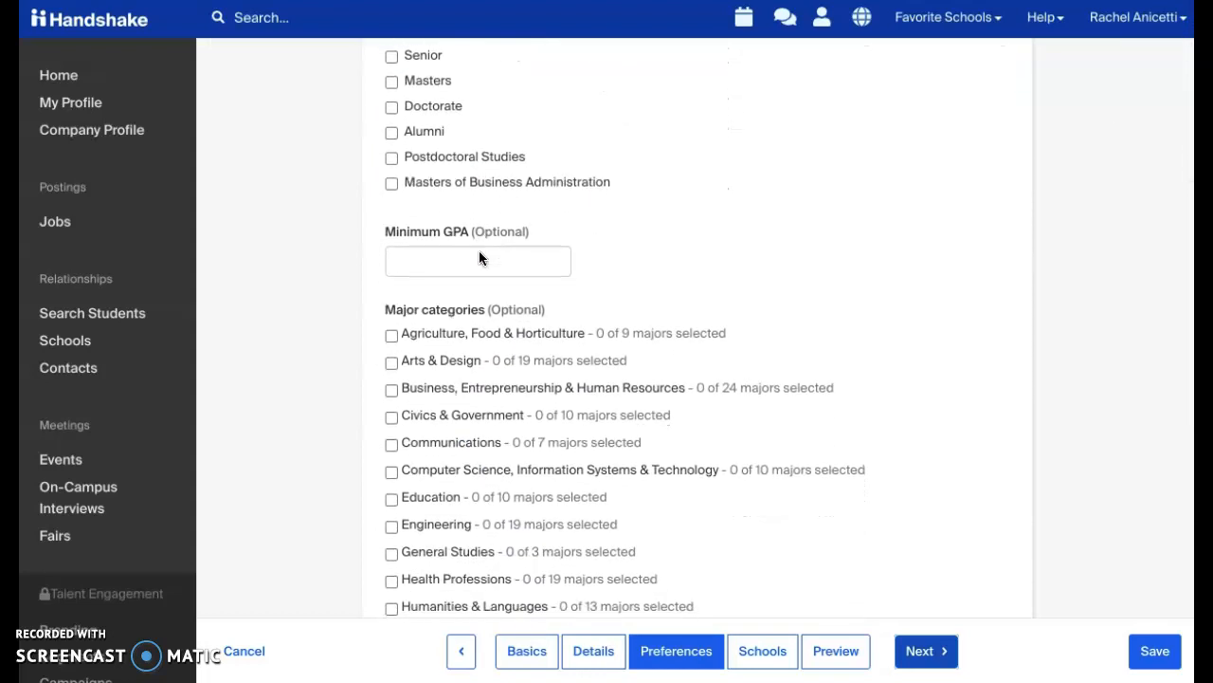
pyautogui.scroll(-3, 479, 253)
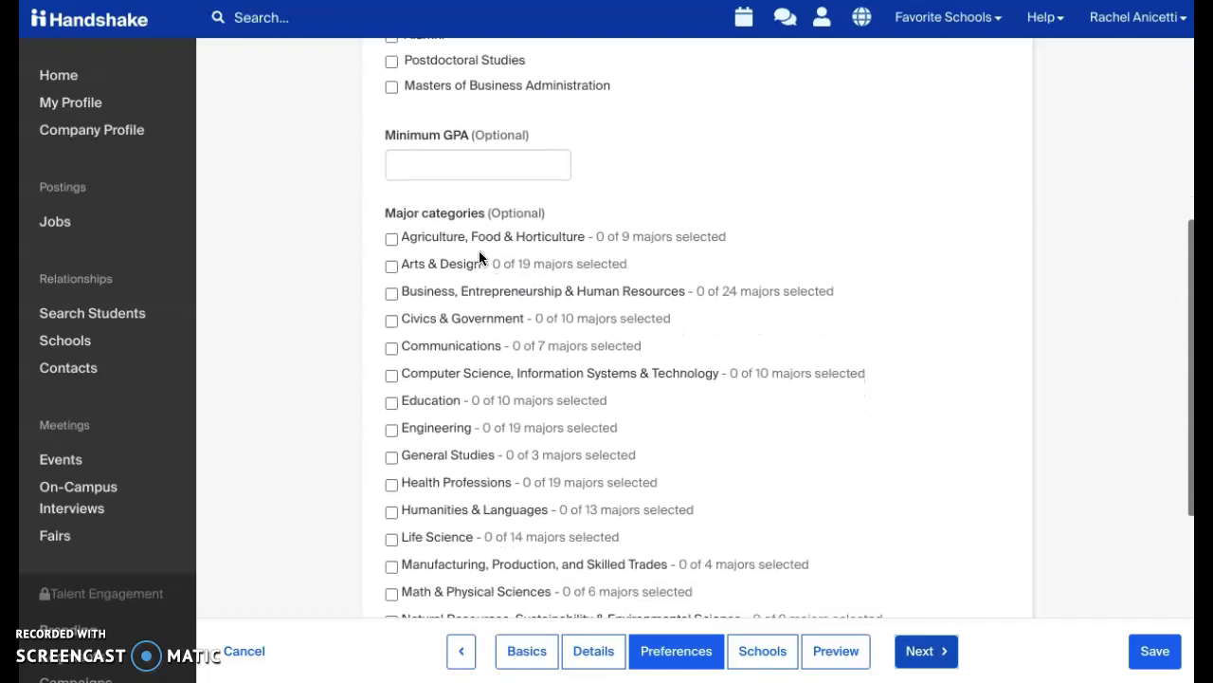
pyautogui.scroll(-1, 479, 252)
pyautogui.scroll(-2, 478, 252)
pyautogui.scroll(-5, 478, 254)
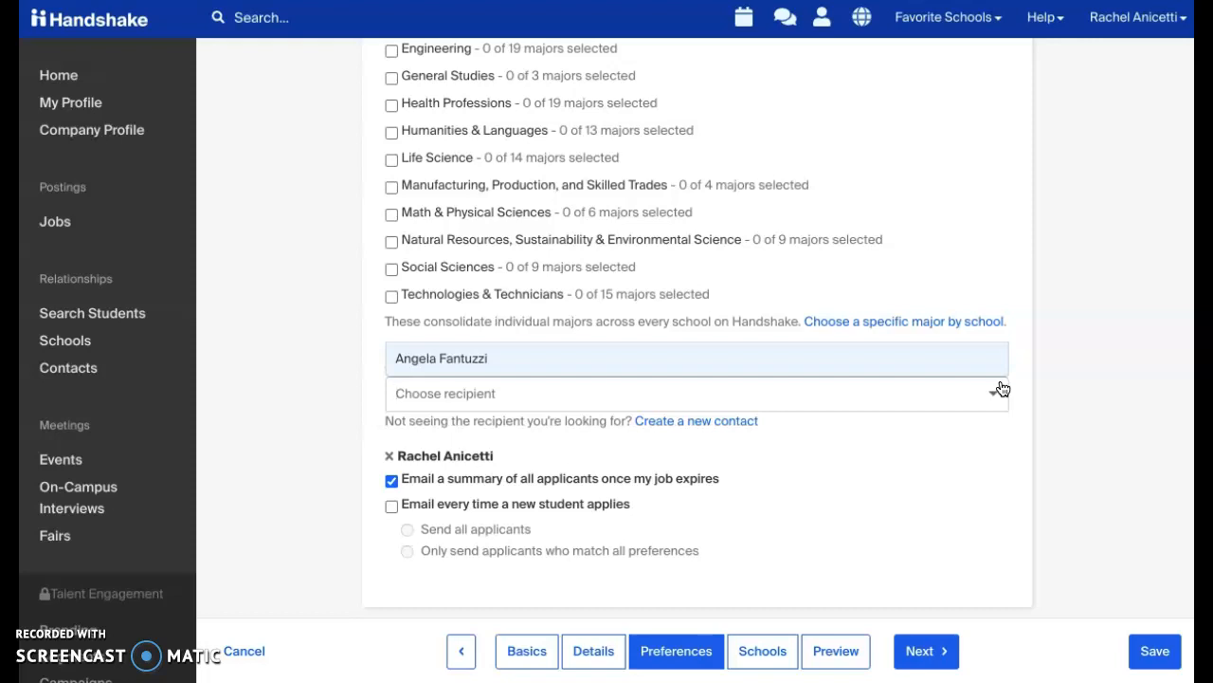
# - Enable the recipient's email for every new student application with all applicants sent, alongside the applicant summary once the job expires
pyautogui.click(1073, 361)
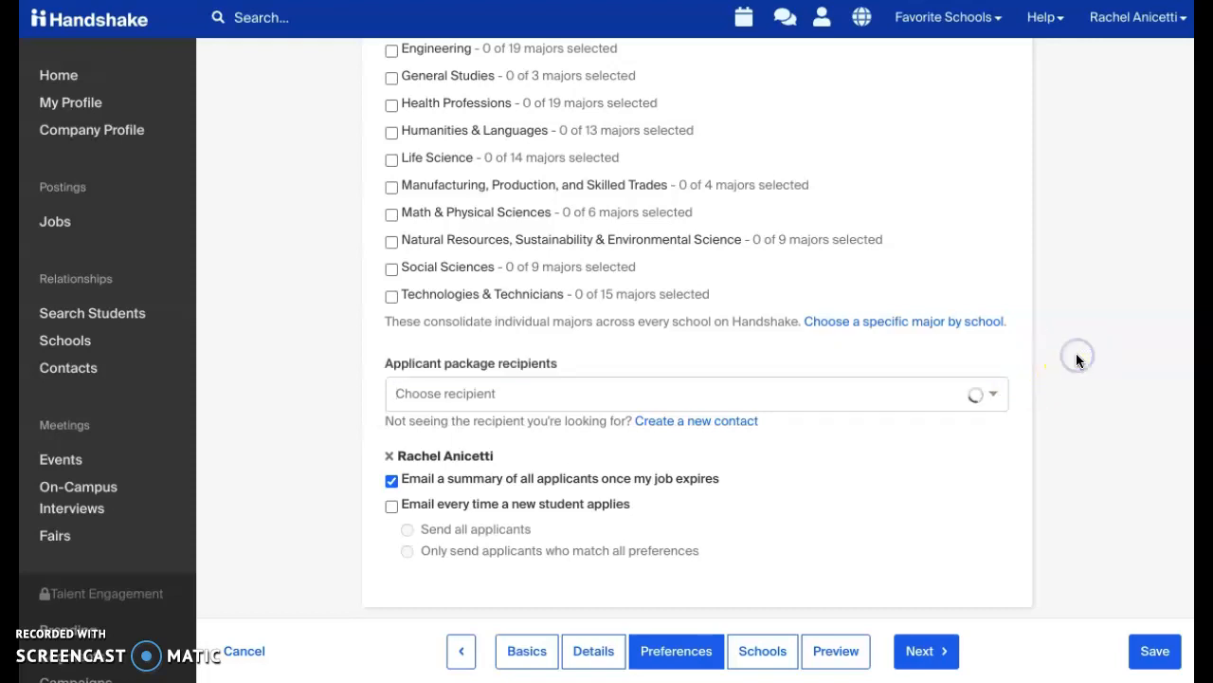
pyautogui.click(392, 482)
pyautogui.click(392, 506)
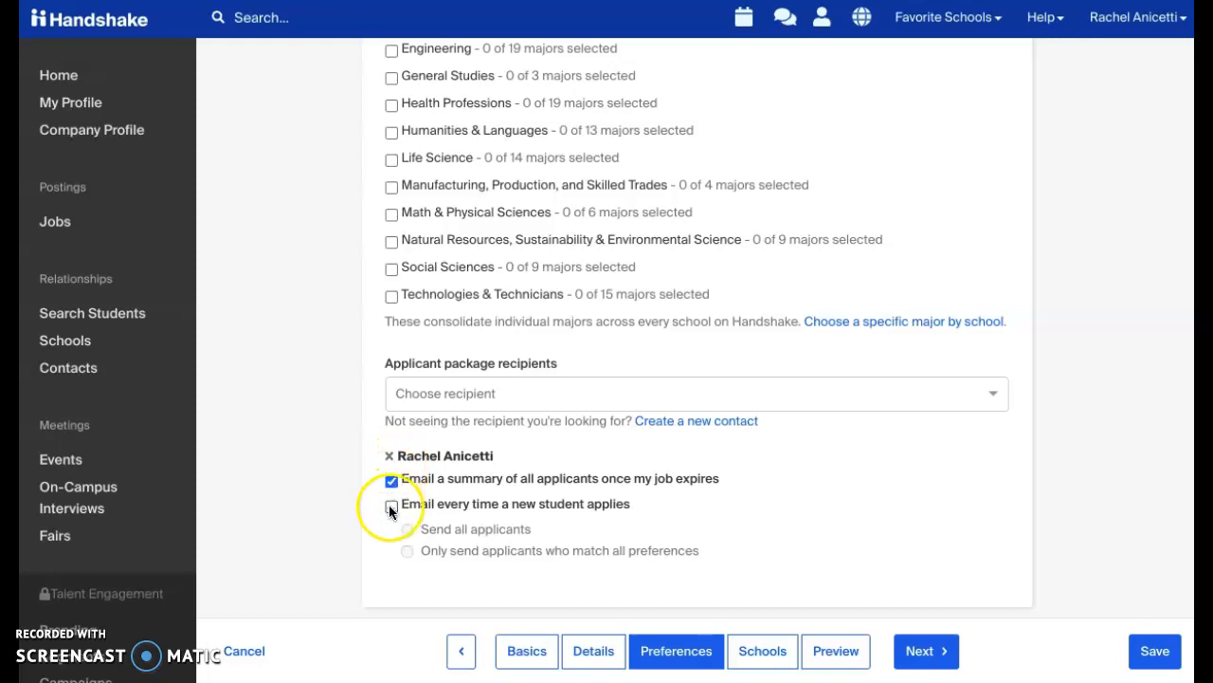
pyautogui.click(390, 507)
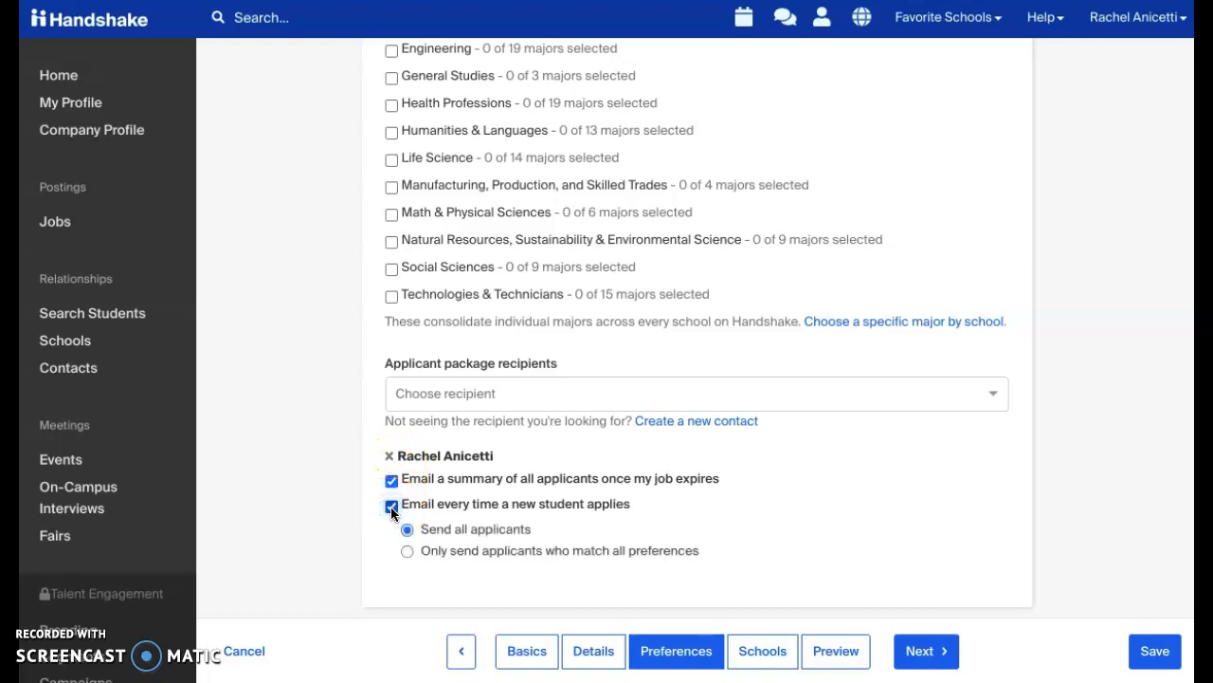
pyautogui.click(391, 506)
pyautogui.click(429, 483)
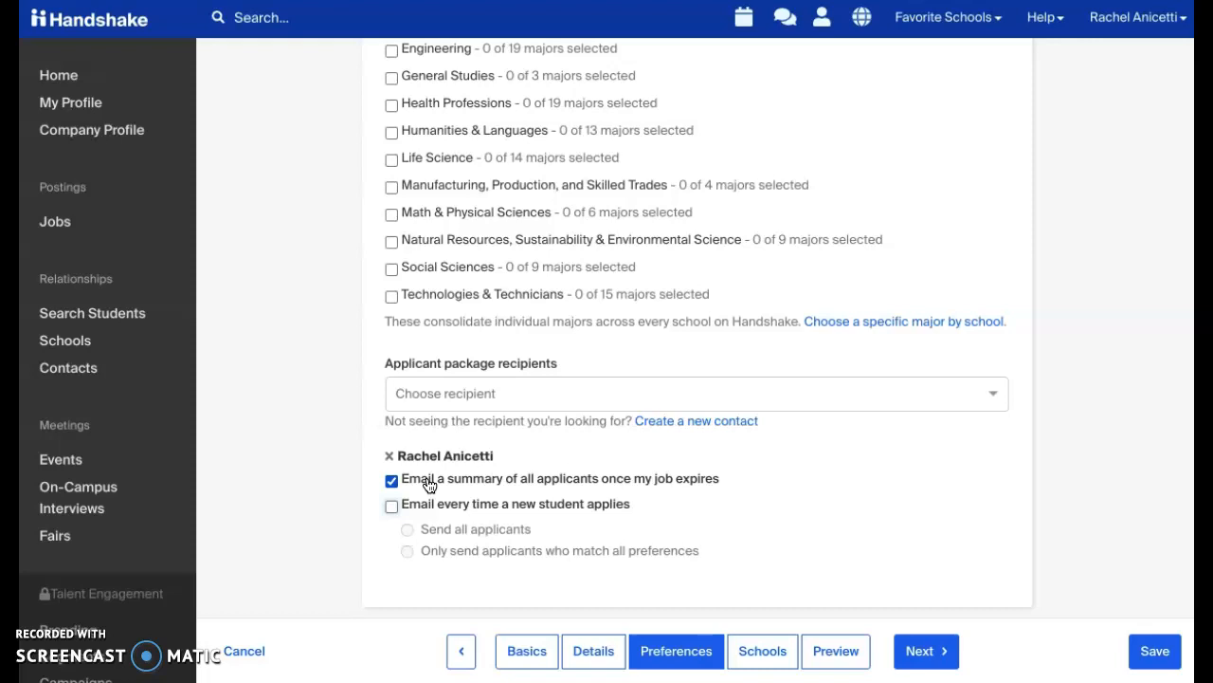
pyautogui.click(406, 507)
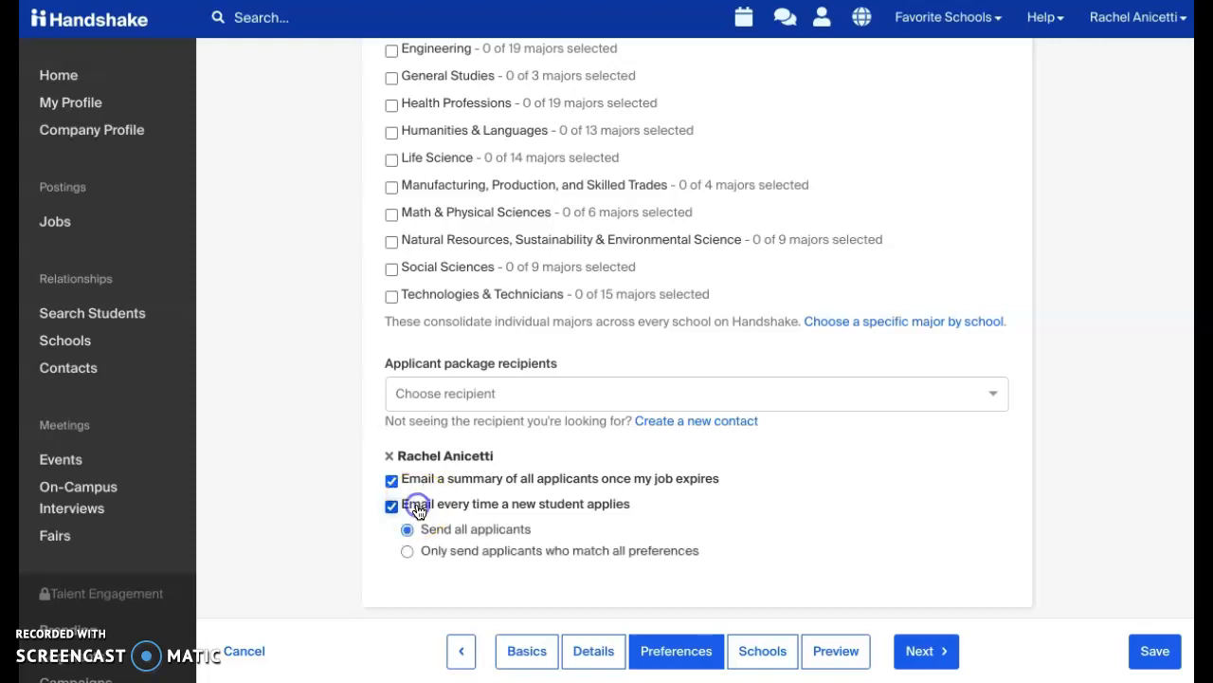
# - Proceed to the schools section and add Los Medanos College to the job postings
pyautogui.click(928, 653)
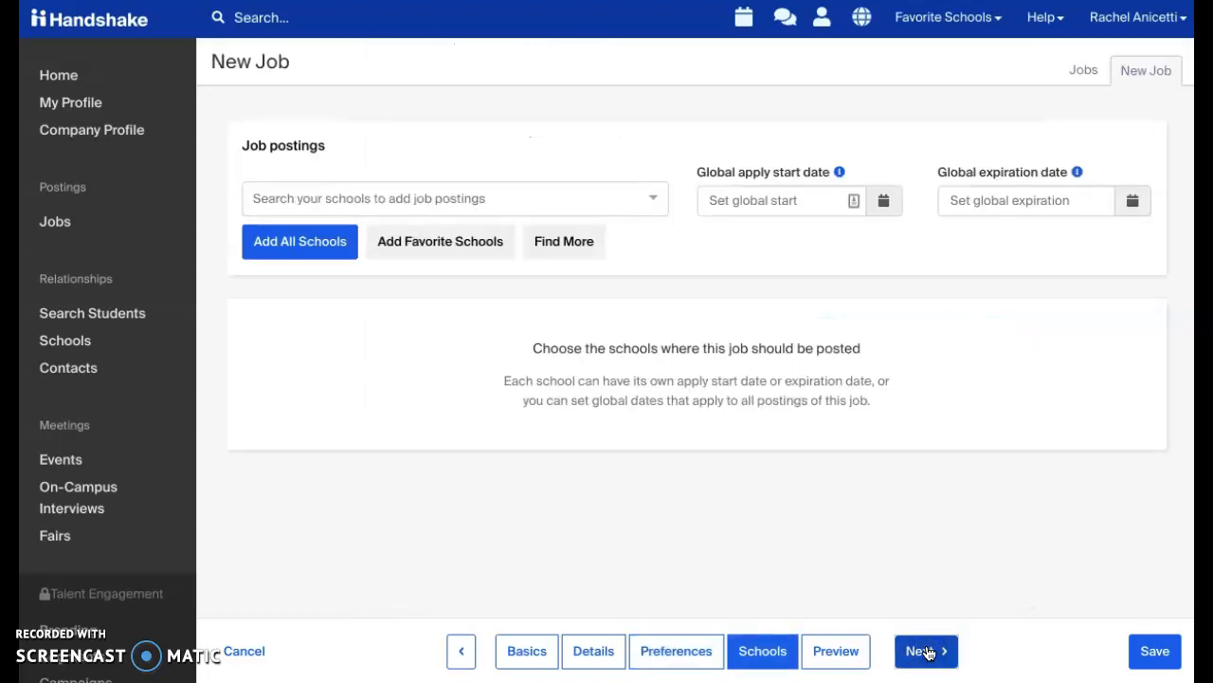
pyautogui.click(540, 202)
pyautogui.click(536, 233)
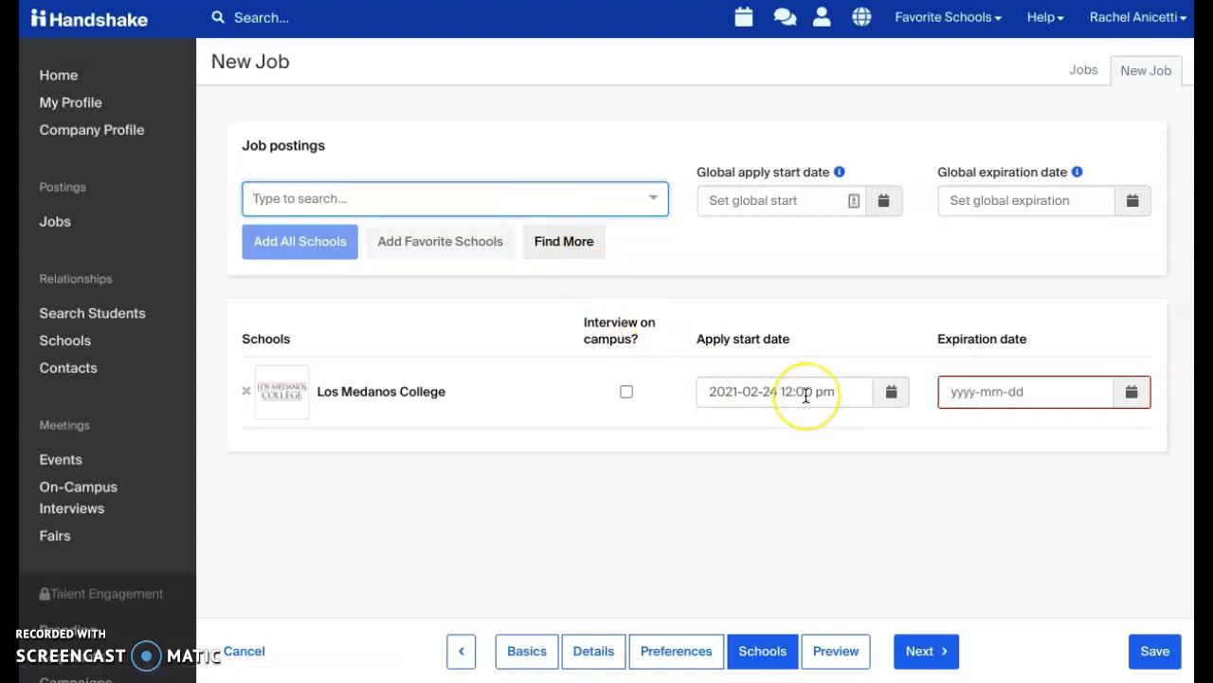
pyautogui.click(1132, 396)
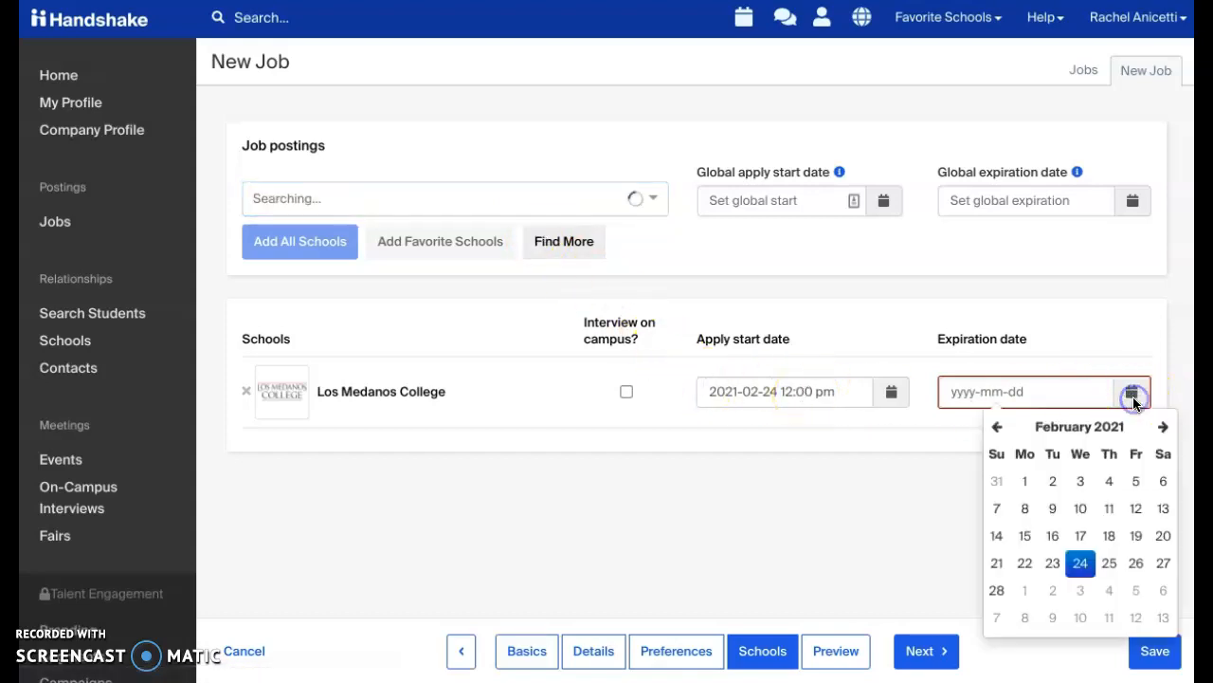
pyautogui.click(1135, 563)
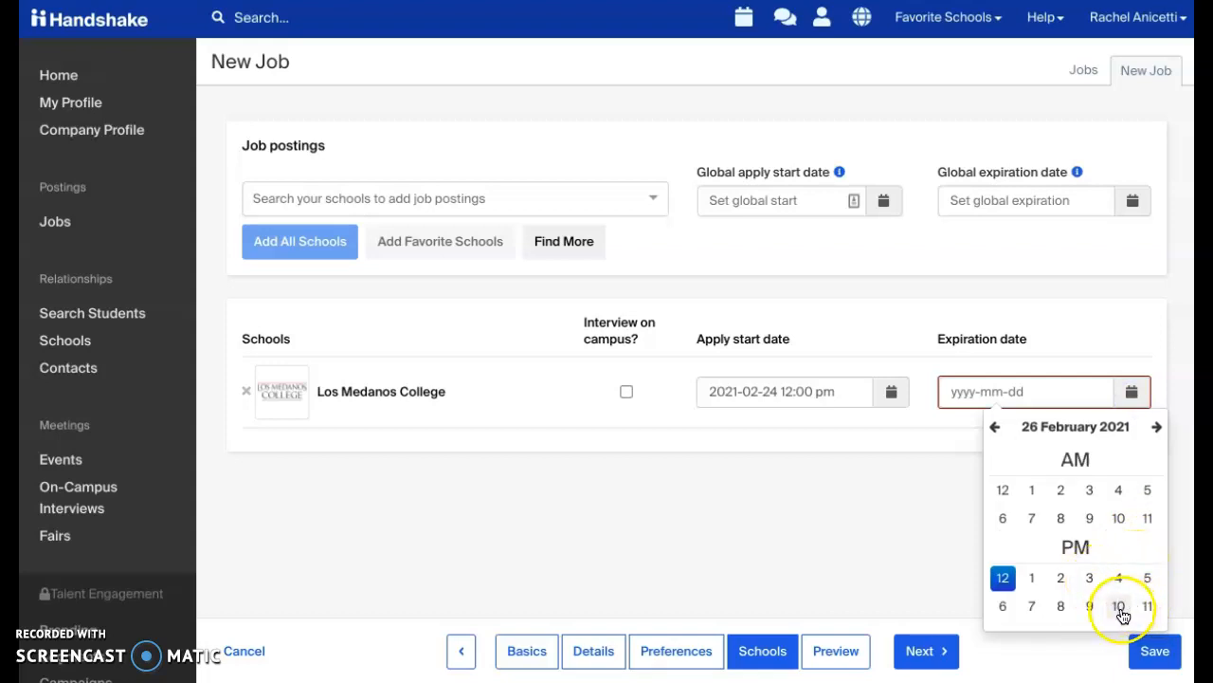
pyautogui.click(1119, 607)
pyautogui.click(864, 503)
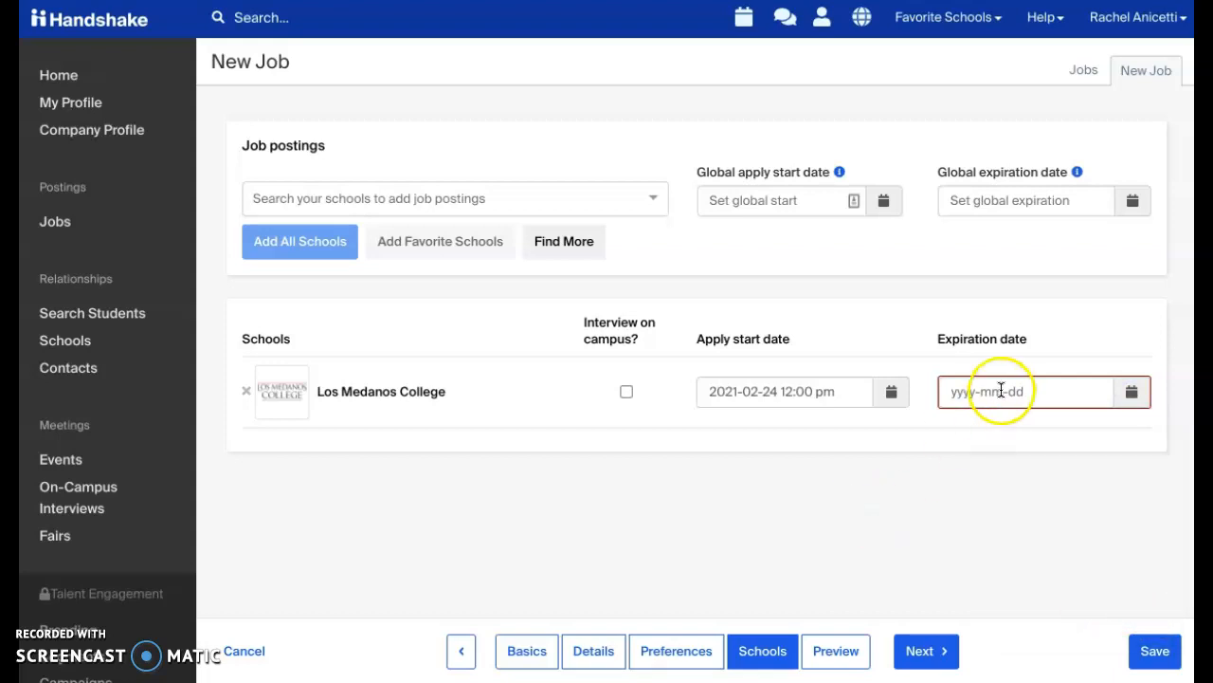
# - Set the expiration date of the Los Medanos College posting to February 24, 2021 at 12:30 pm
pyautogui.click(1128, 389)
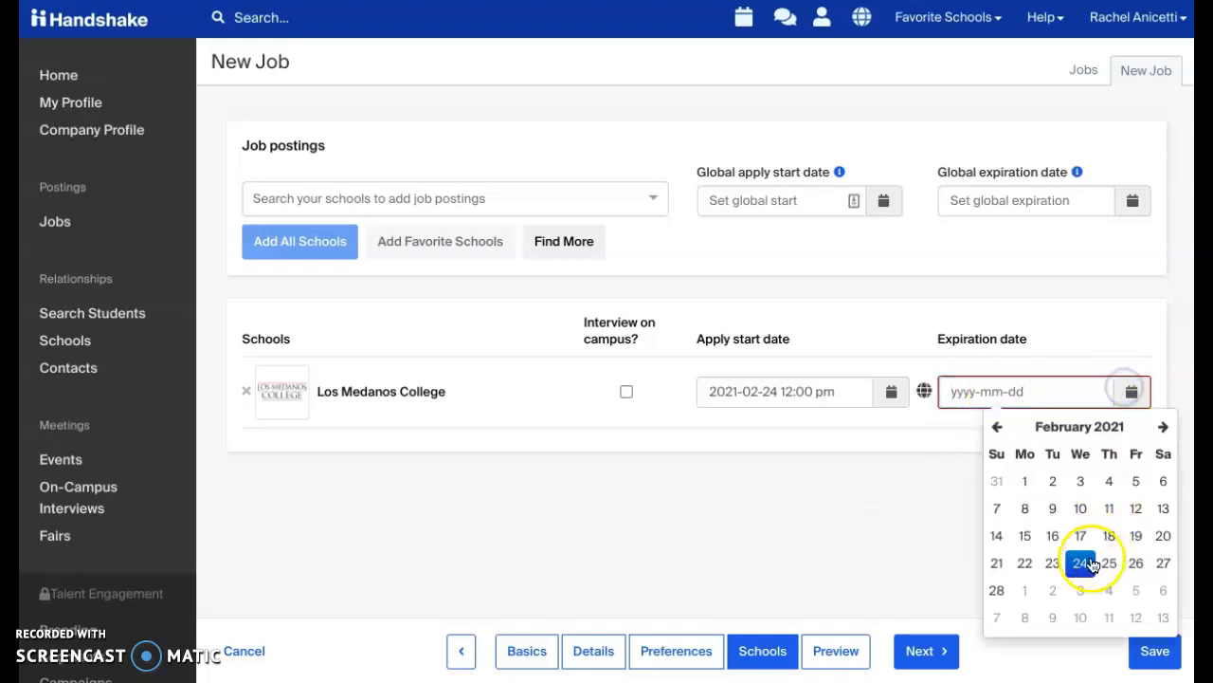
pyautogui.click(1090, 563)
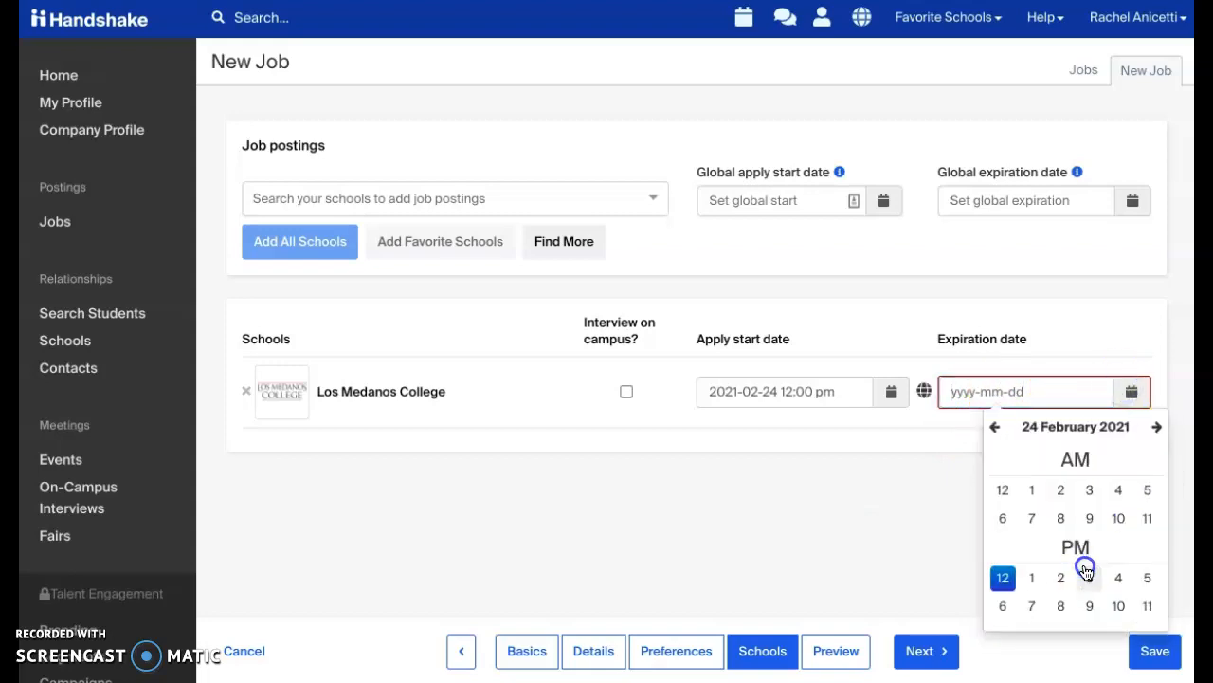
pyautogui.click(1005, 581)
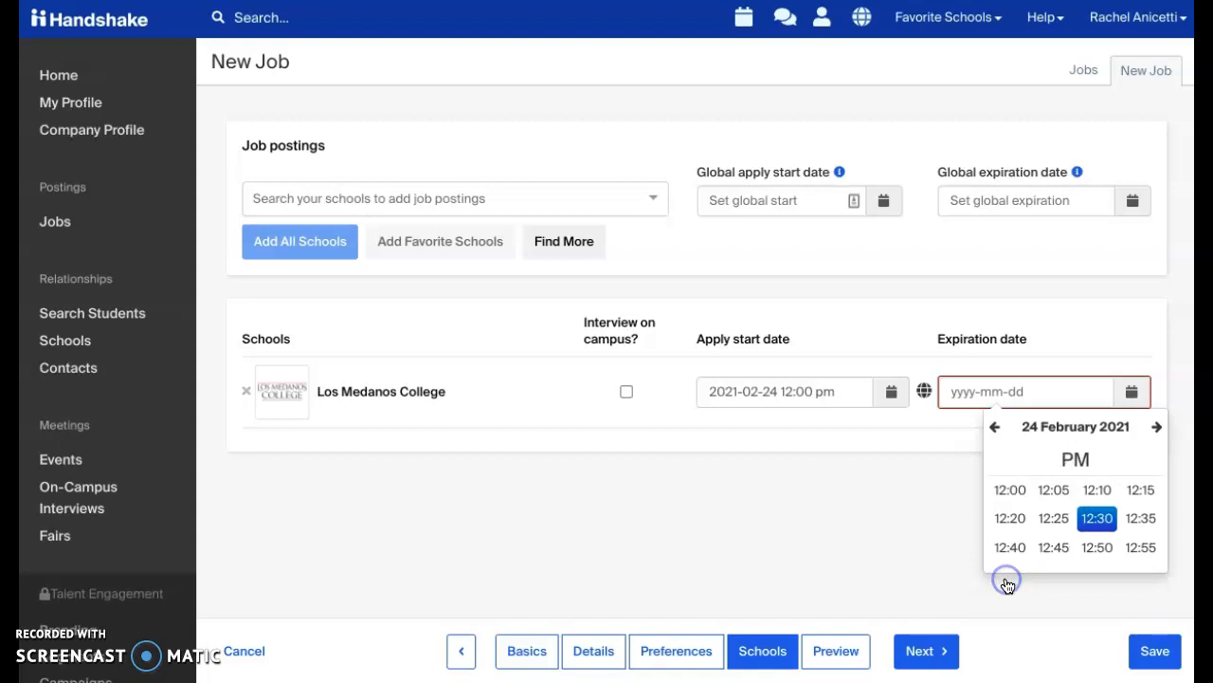
pyautogui.click(1093, 516)
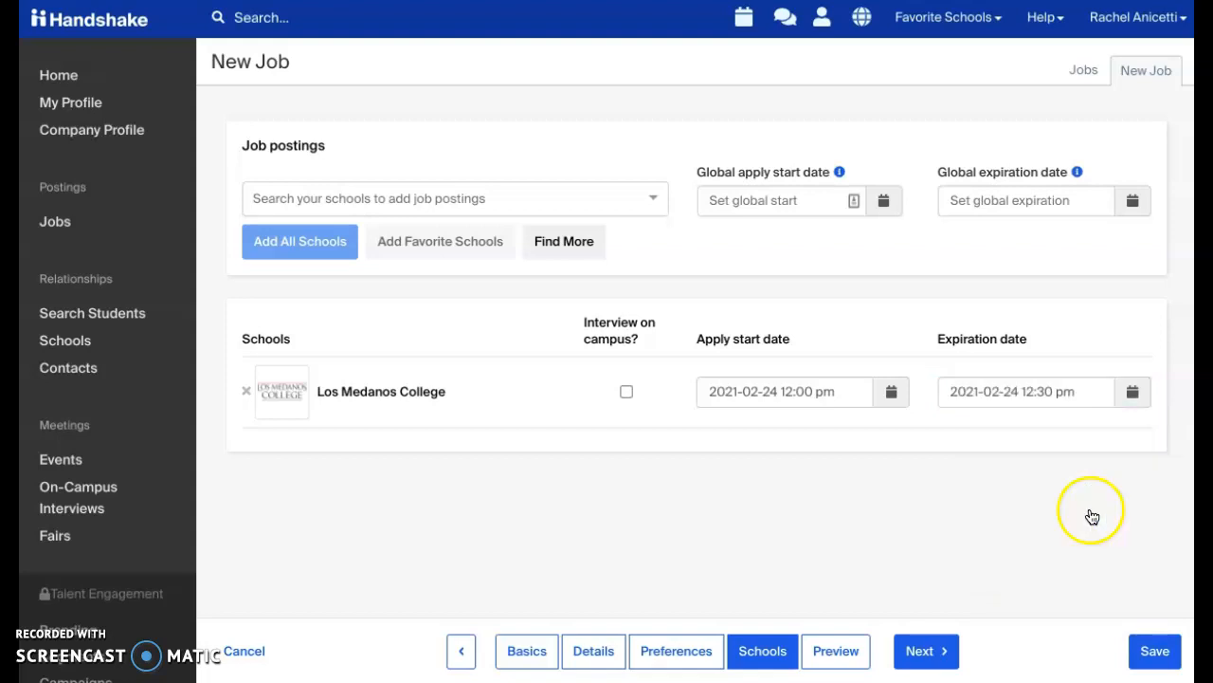
# - Proceed to the job preview and review the posting's header, application deadline, job description and employer information
pyautogui.click(921, 652)
pyautogui.click(910, 366)
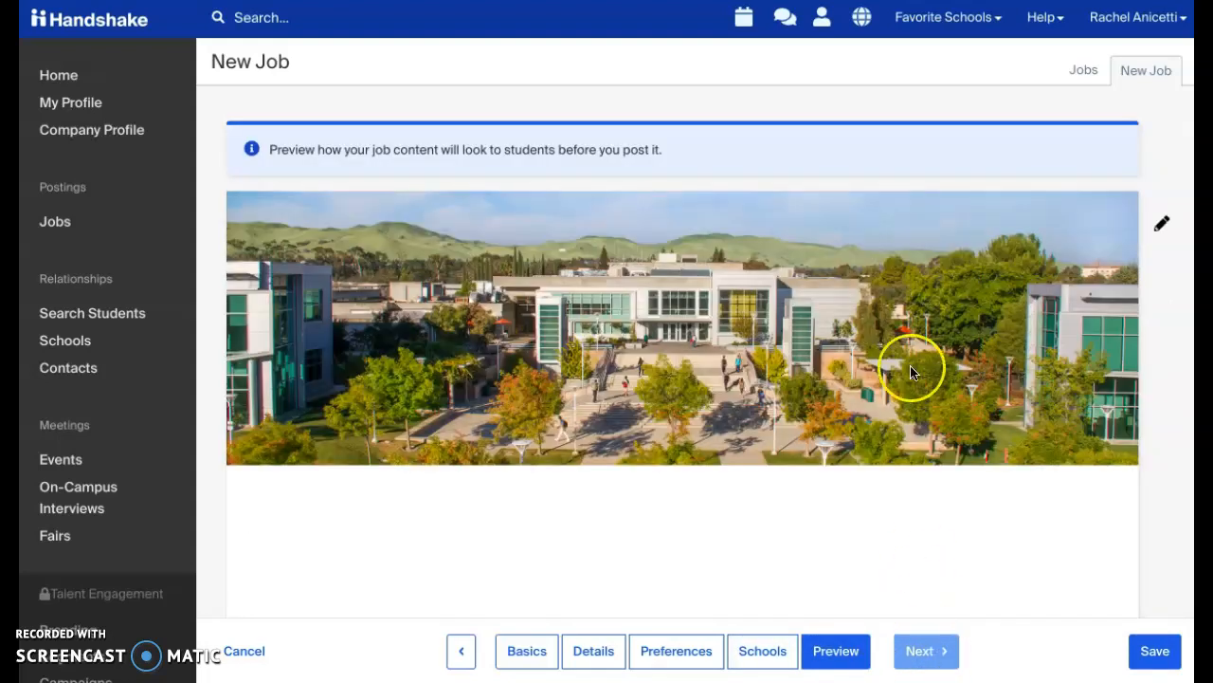
pyautogui.scroll(-3, 910, 369)
pyautogui.scroll(-4, 910, 372)
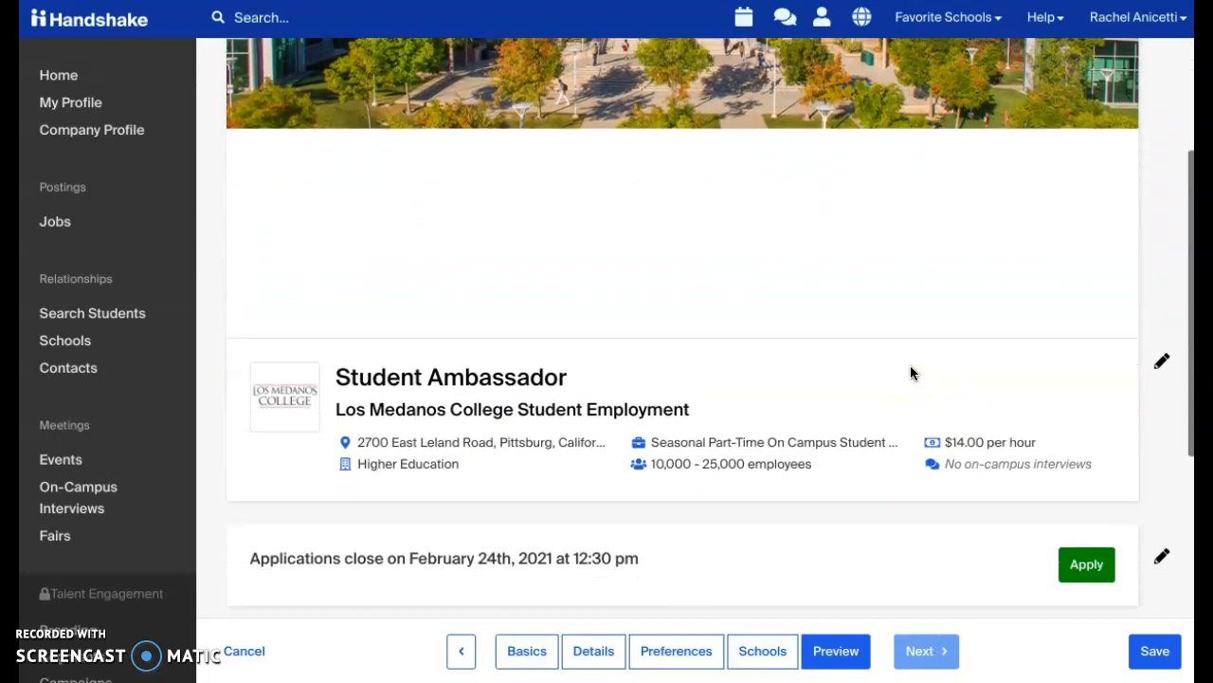
pyautogui.scroll(-2, 911, 372)
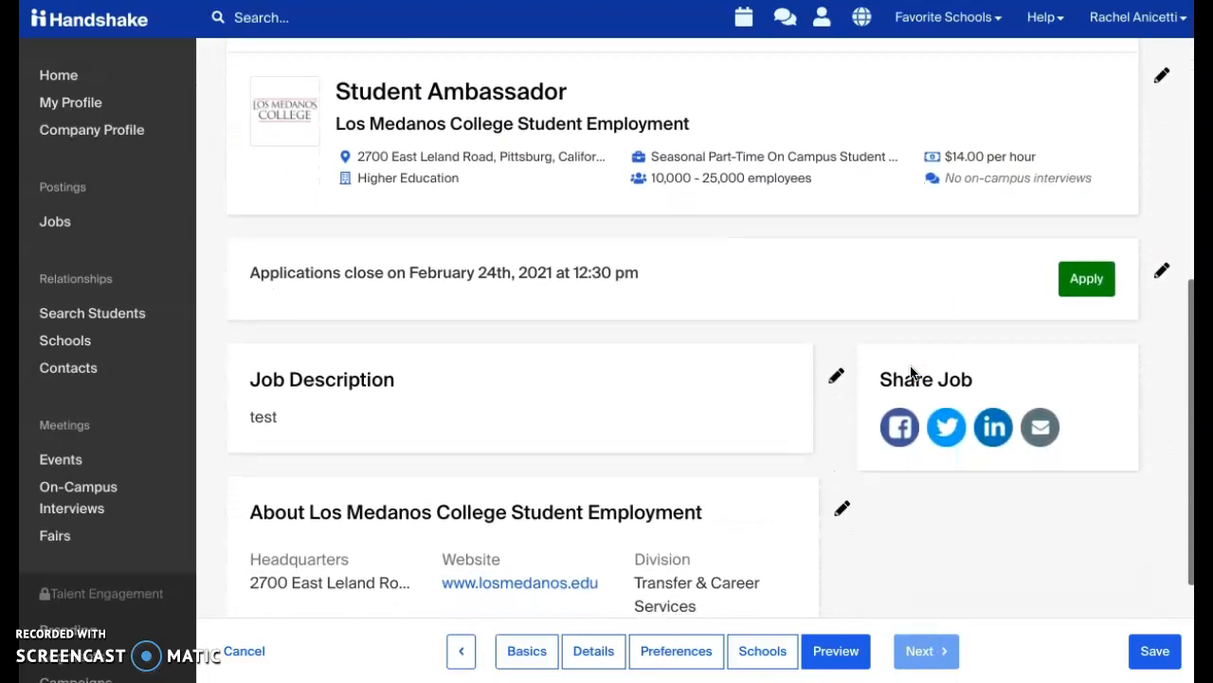